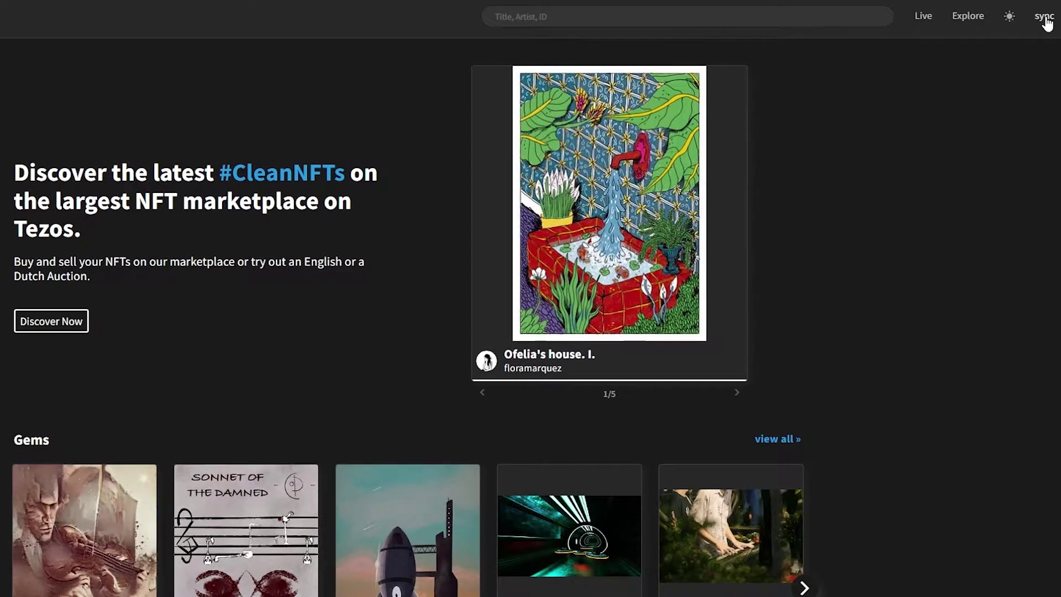
Step: From objkt.com's sync button, pick Kukai Wallet in the Beacon wallet list
click(1046, 18)
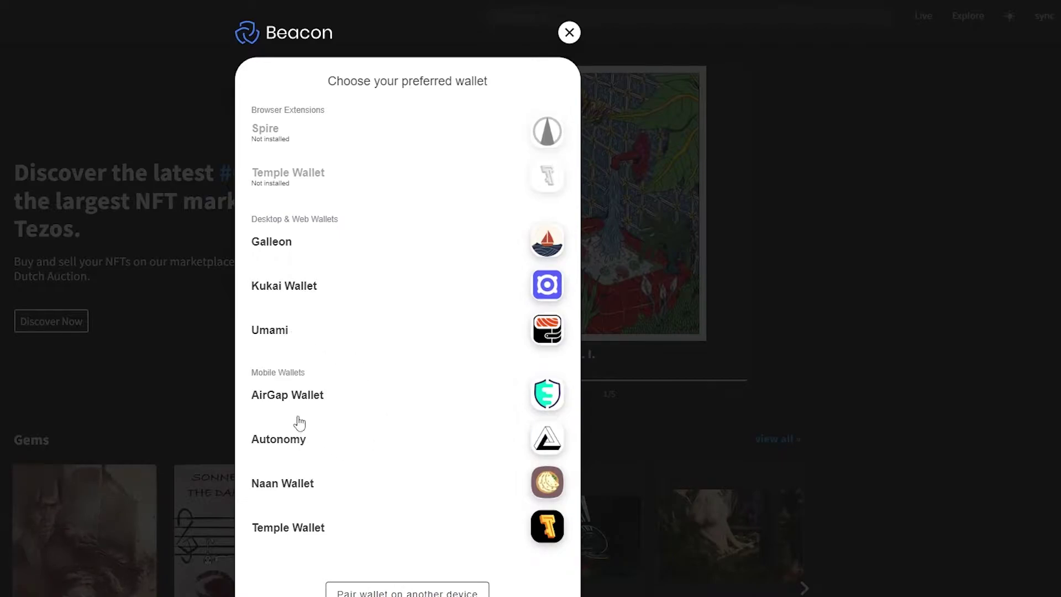
scroll(301, 458, down, 3)
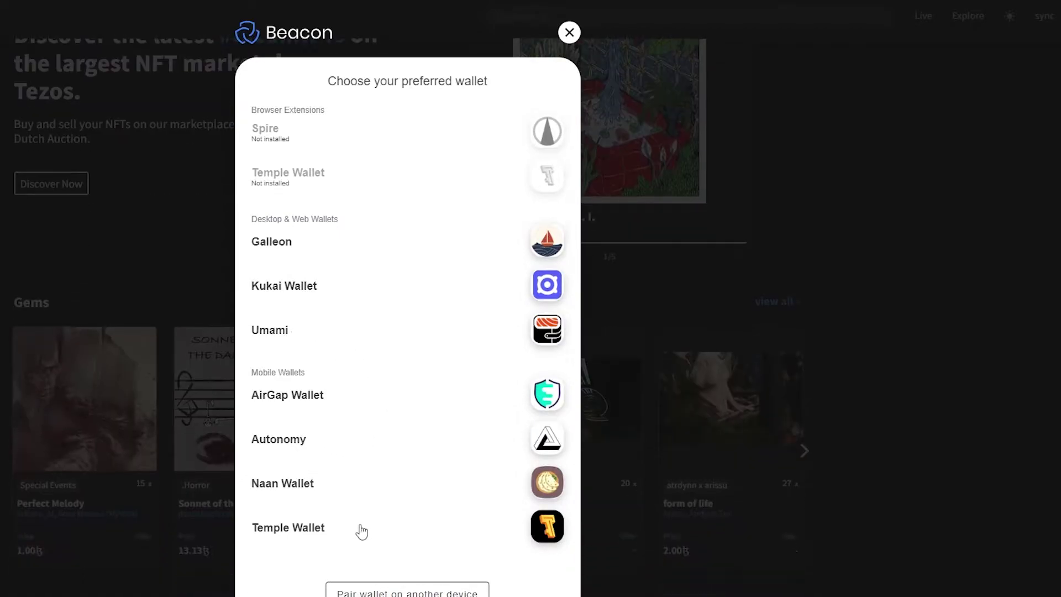
scroll(354, 531, up, 1)
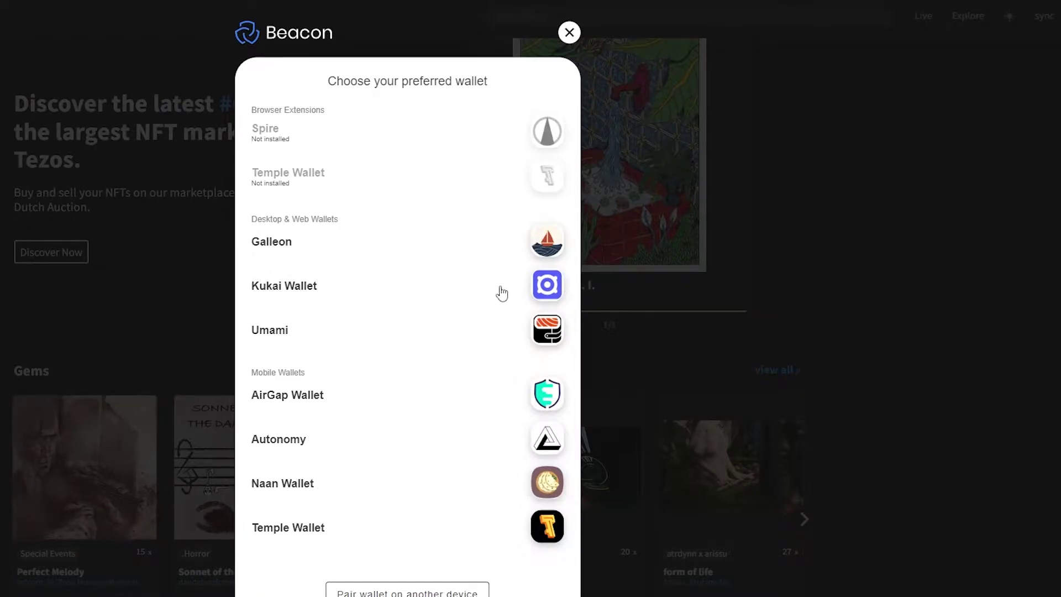
click(556, 284)
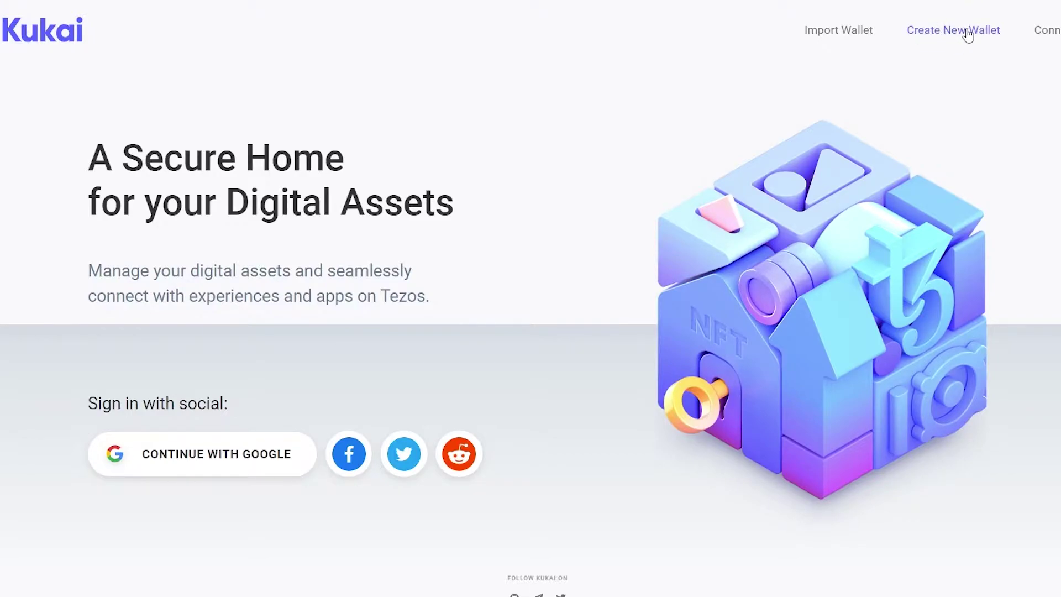
Step: Create a new Kukai wallet, copy the generated seed words, and proceed to seed verification
click(969, 34)
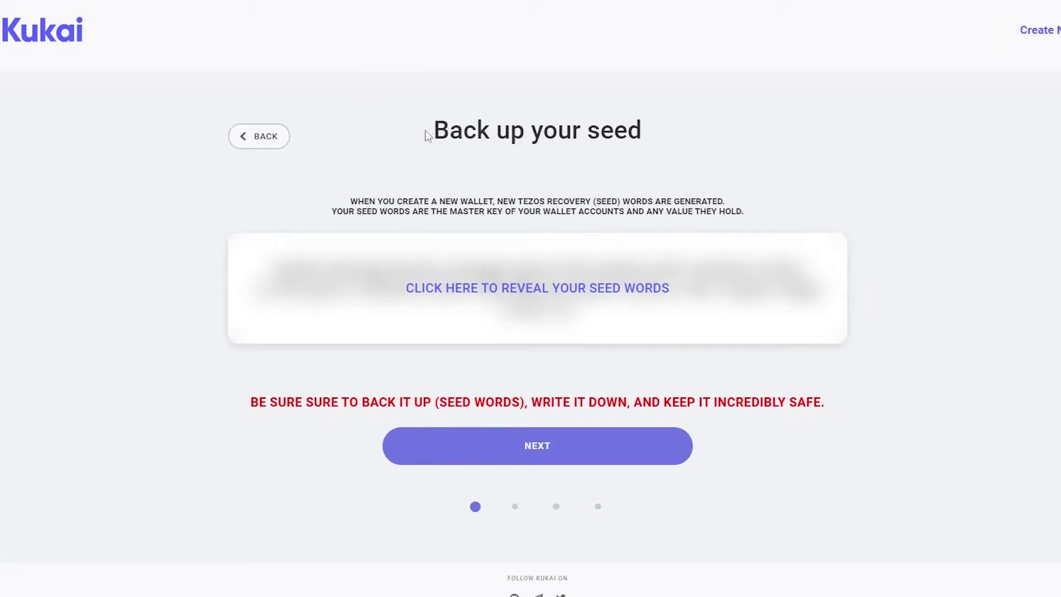
drag(428, 133, 658, 135)
click(665, 135)
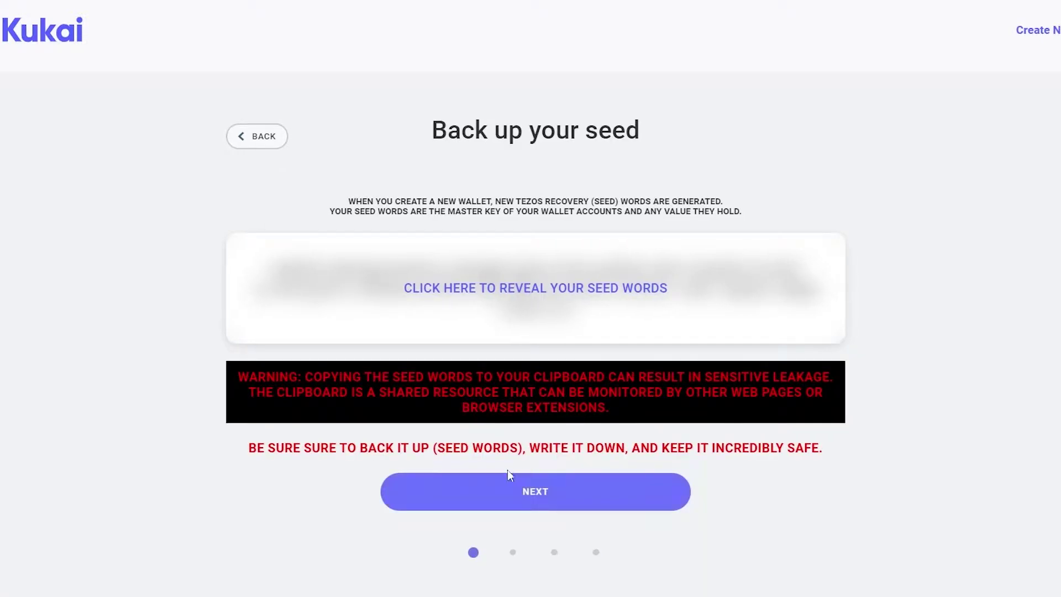
click(546, 496)
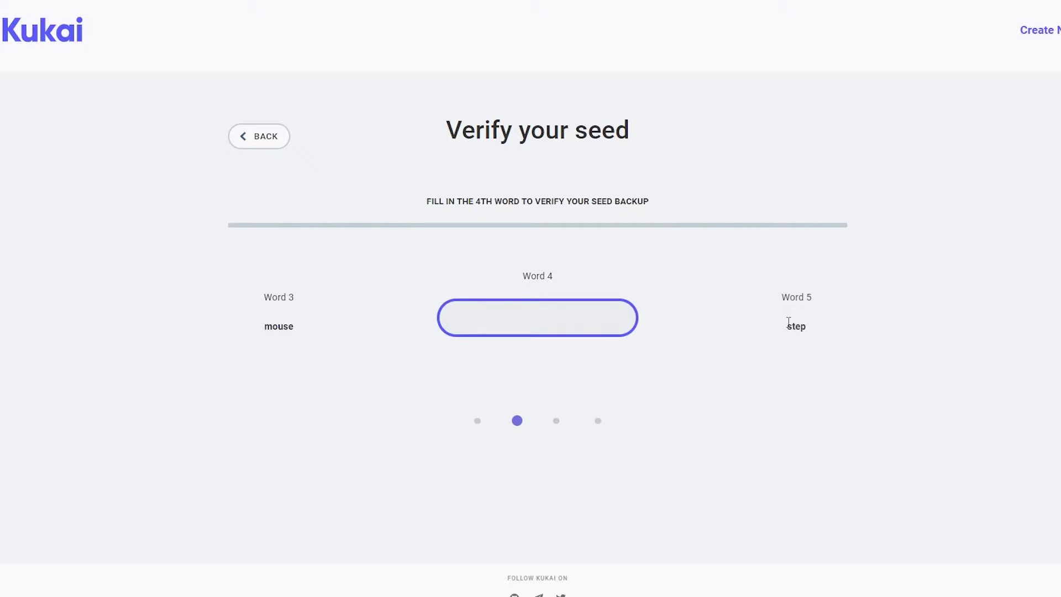
key(alt+Tab)
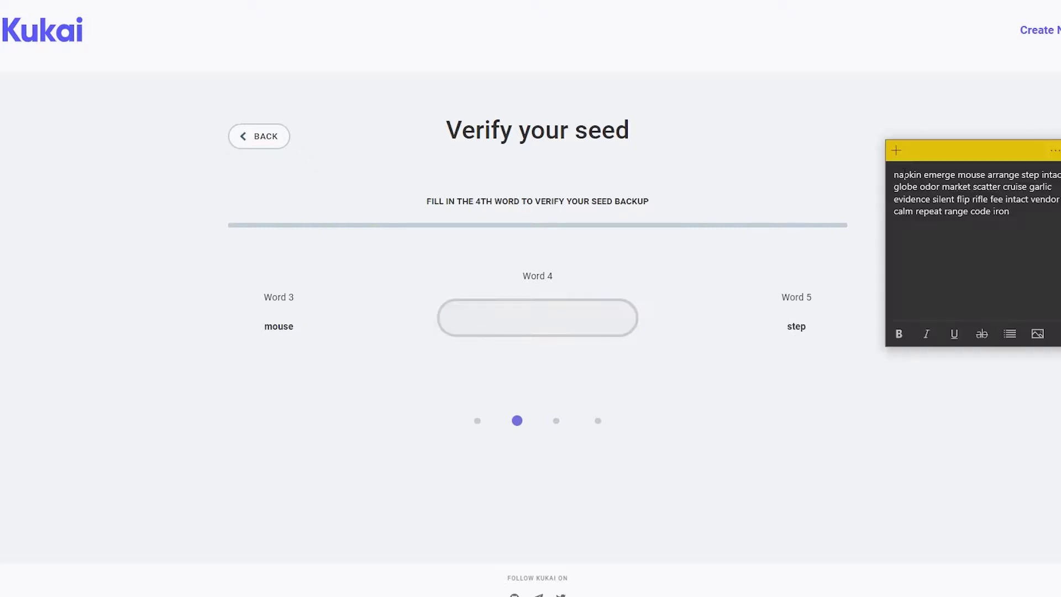
drag(903, 175, 973, 175)
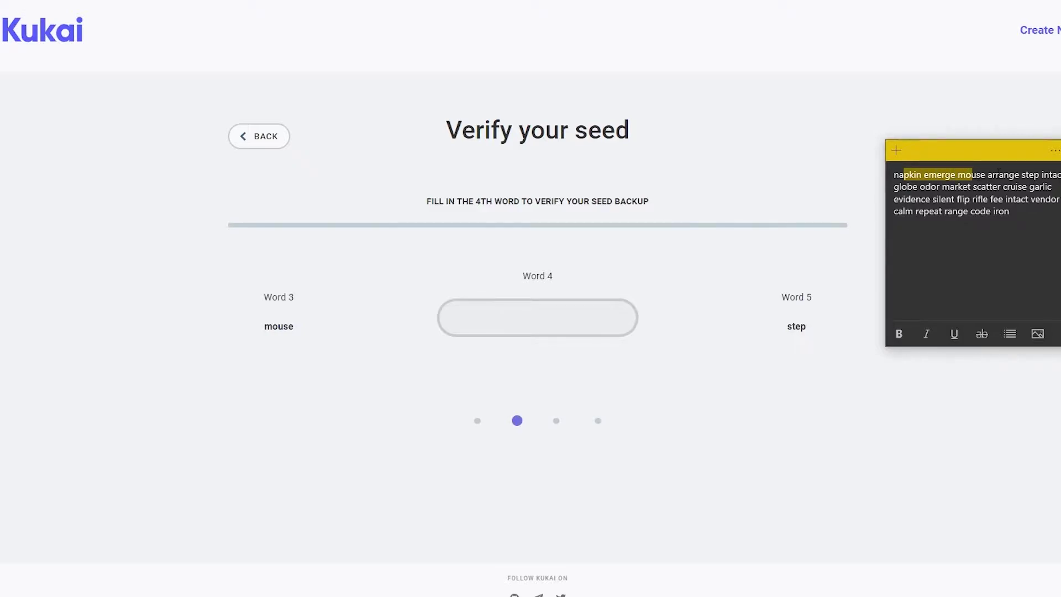
click(996, 175)
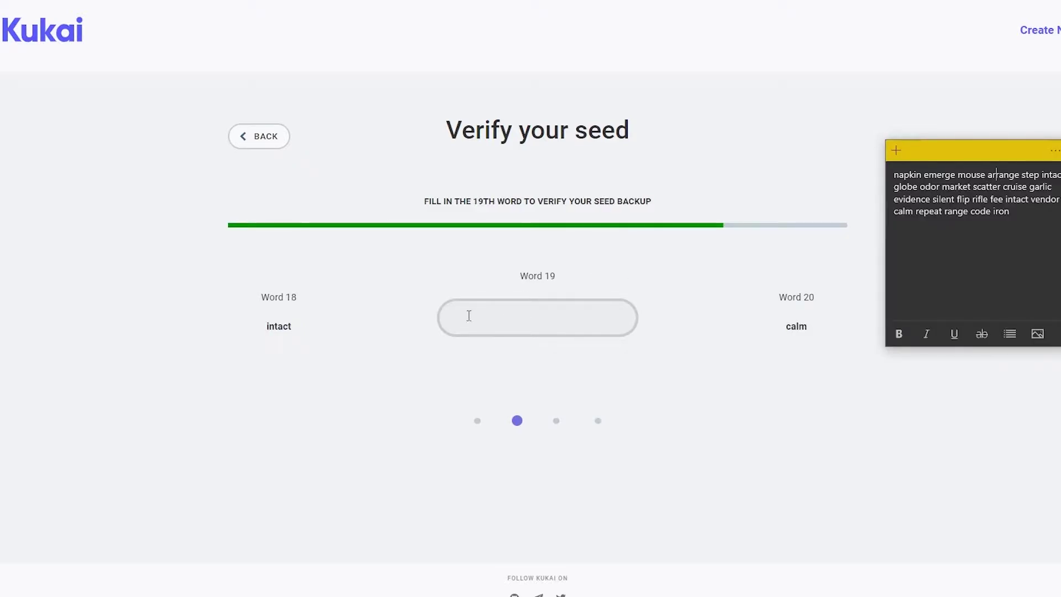
click(524, 315)
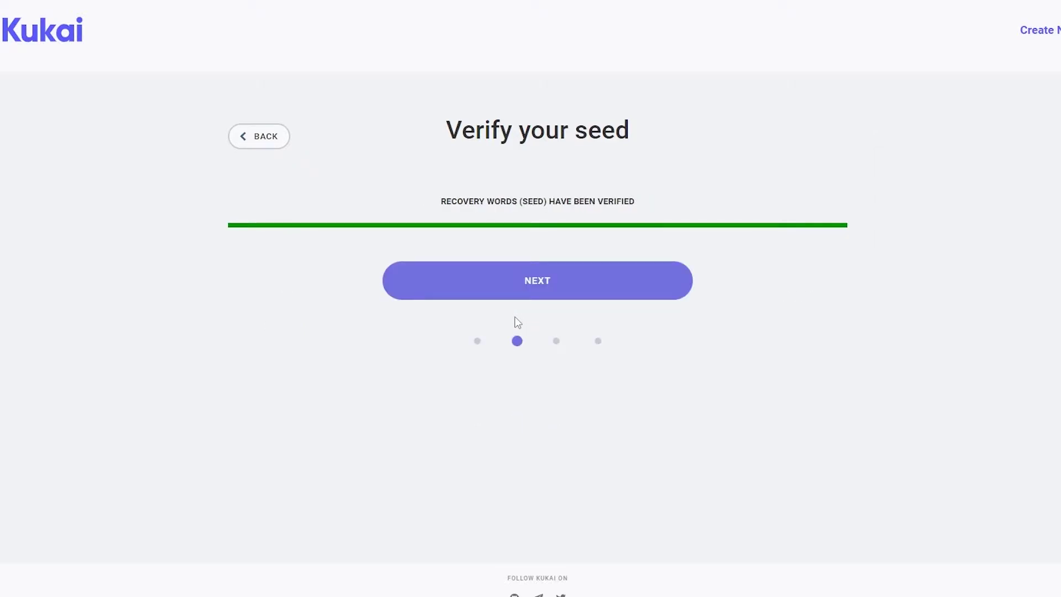
click(495, 296)
click(530, 279)
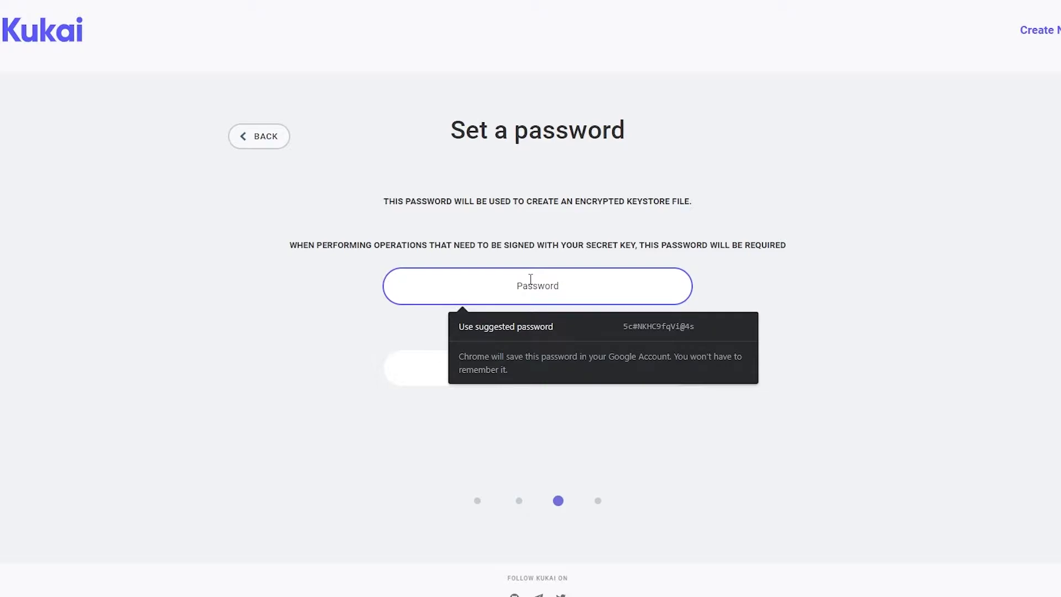
Step: Set Chrome's suggested strong password for the wallet and decline saving it in the browser
click(553, 326)
click(529, 450)
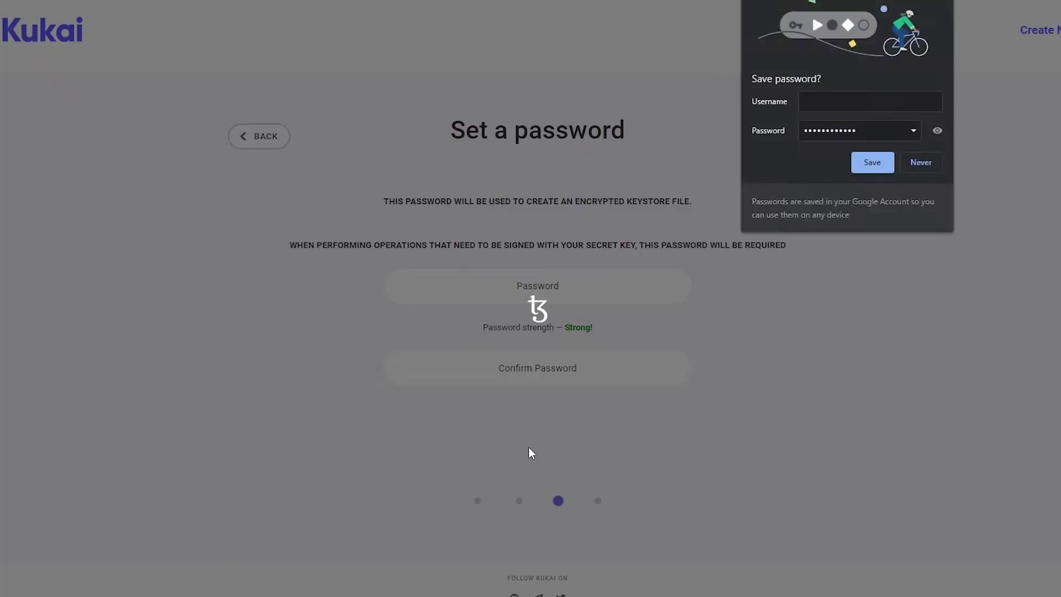
click(921, 162)
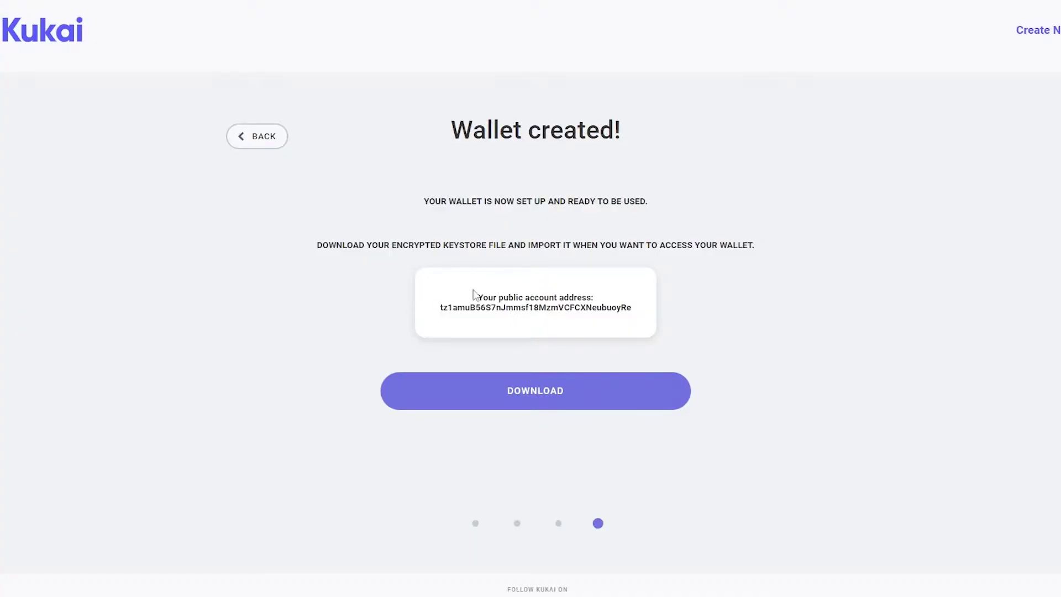
Step: Download the encrypted .tez keystore to the parent folder, then open the new wallet dashboard
click(515, 393)
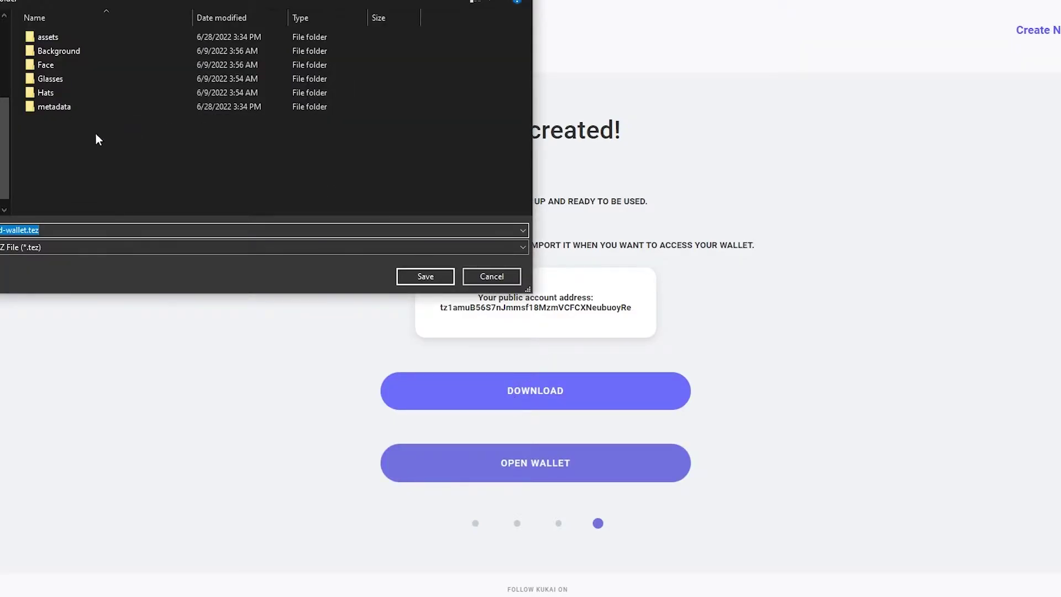
key(alt+Up)
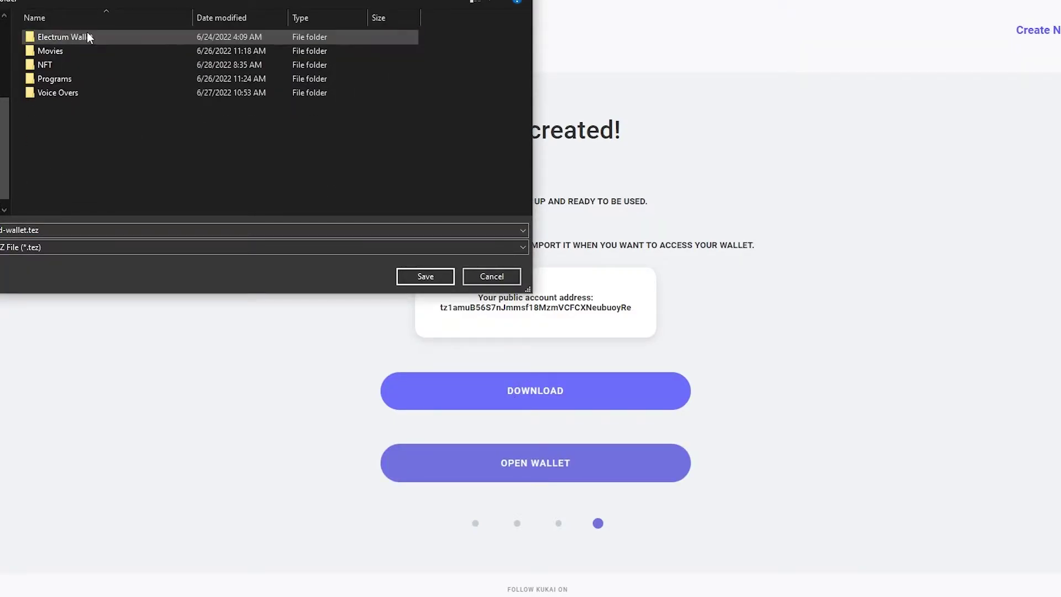
click(431, 277)
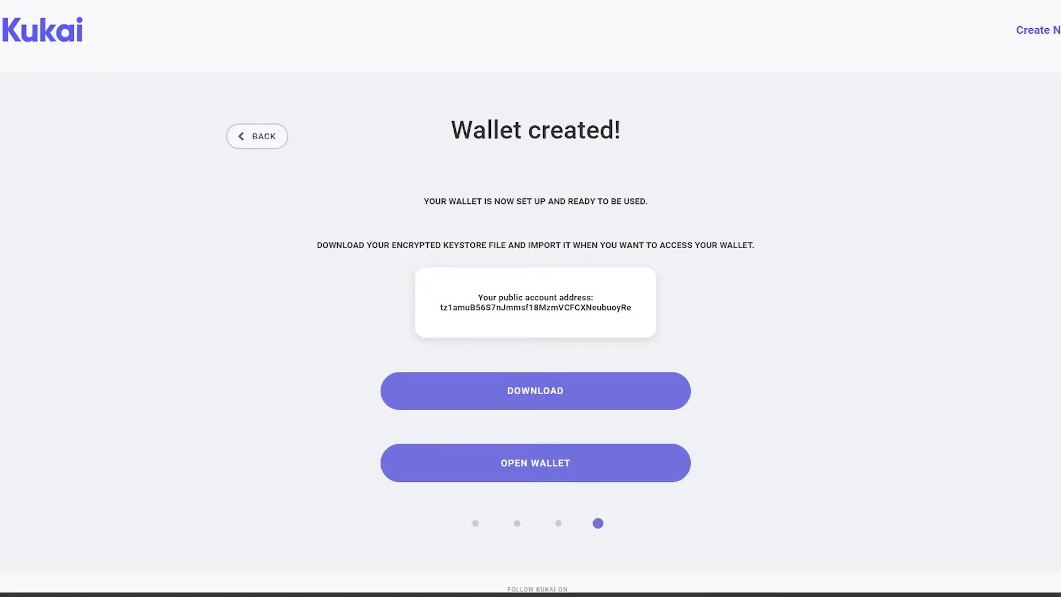
click(570, 467)
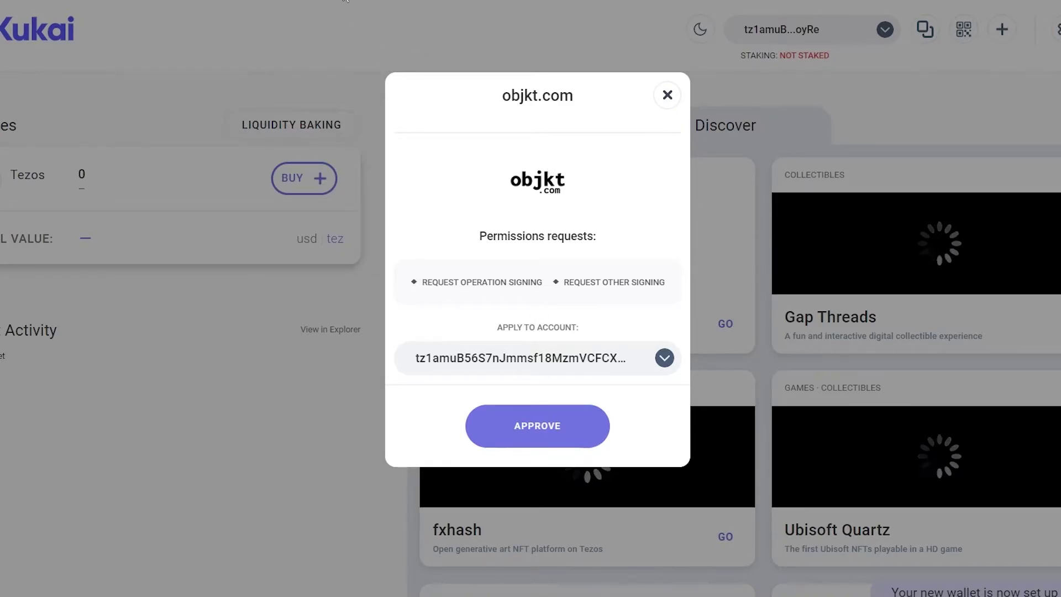
Step: Approve objkt.com's permission request in the Kukai dashboard
click(549, 433)
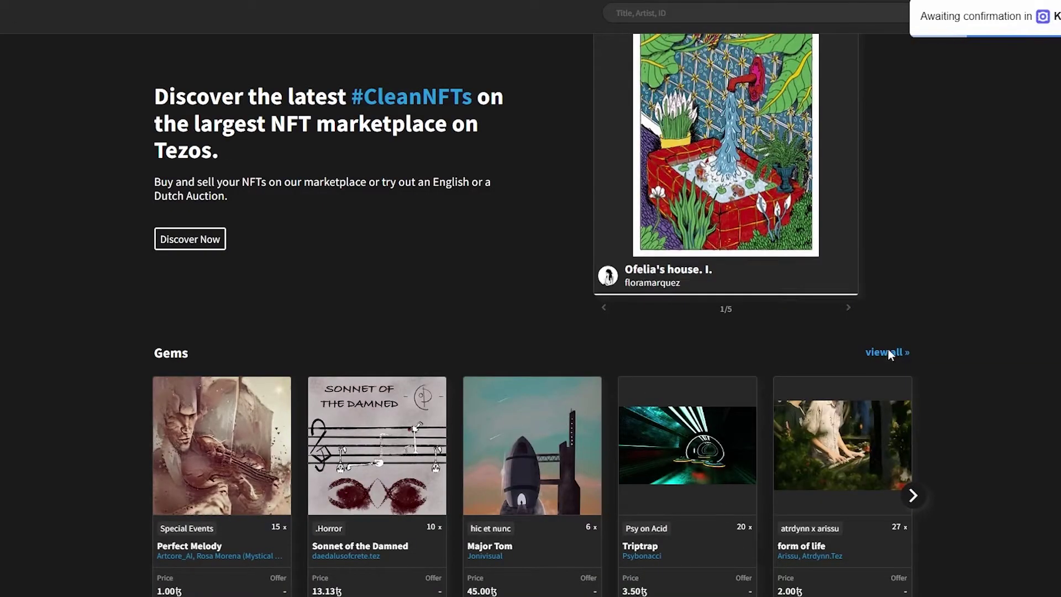
scroll(885, 396, up, 2)
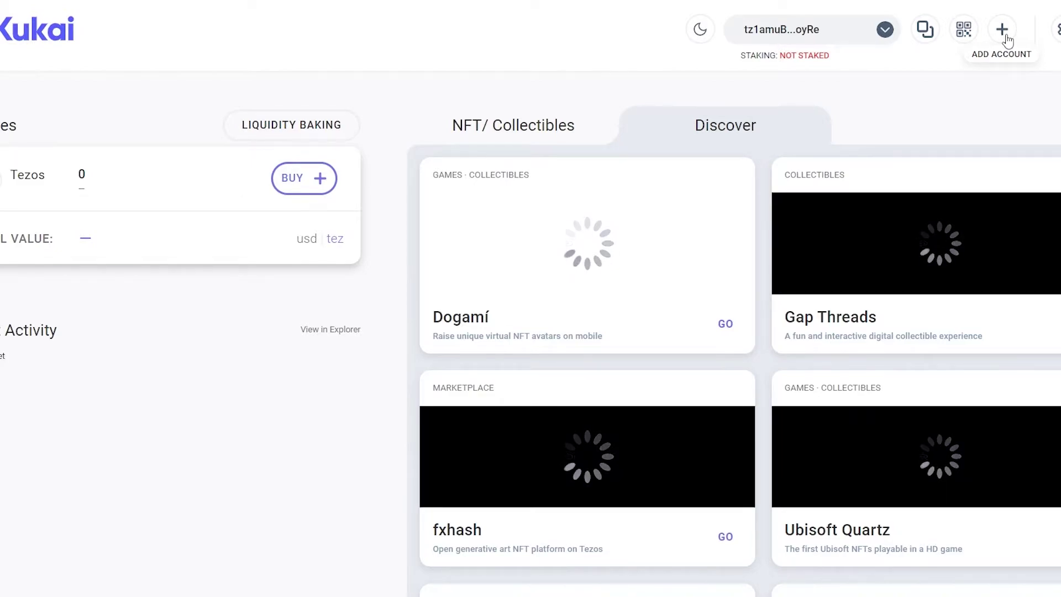
Step: Open the Add Account prompt and dismiss it without adding an account
click(1005, 34)
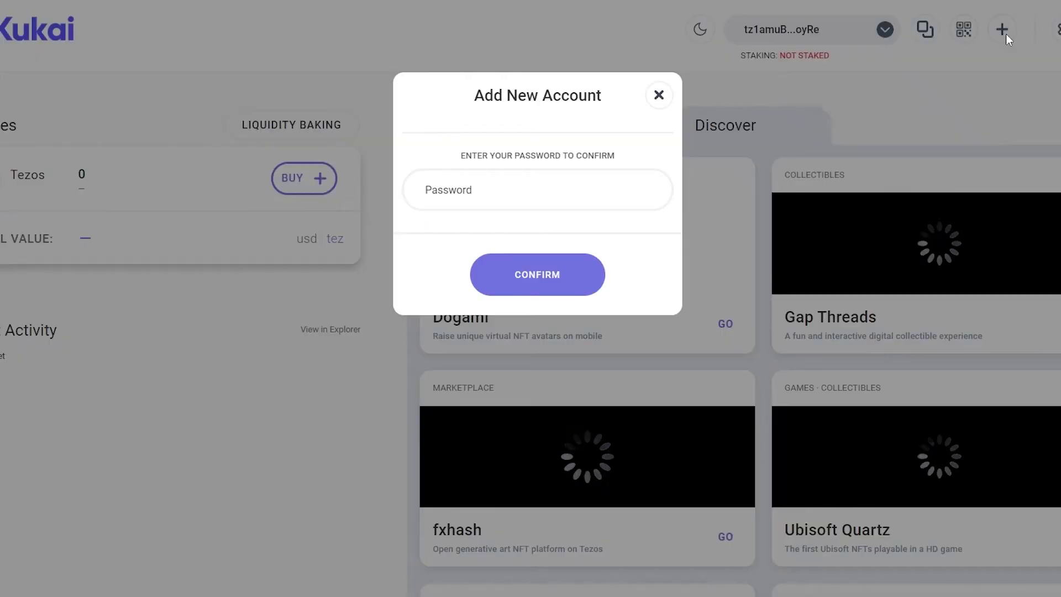
click(657, 99)
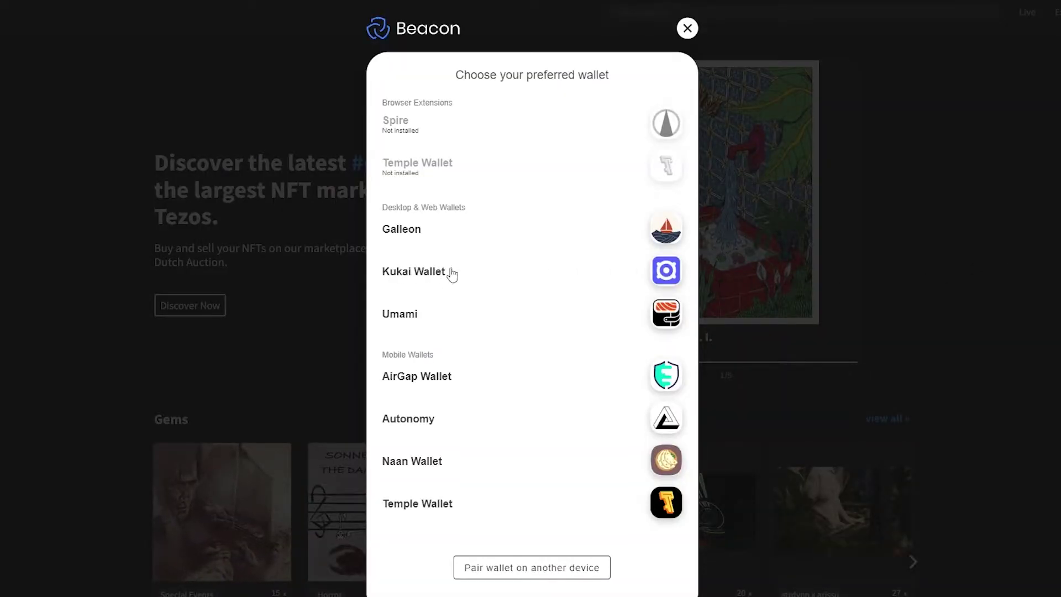
Step: Reconnect objkt.com with Kukai Wallet and approve the permission request again
click(669, 275)
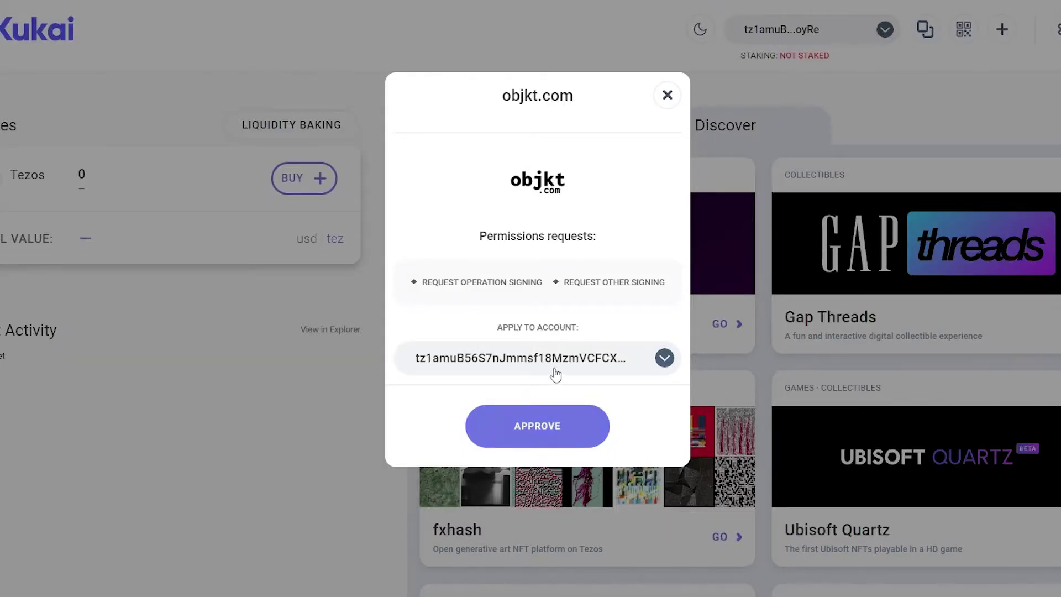
click(525, 441)
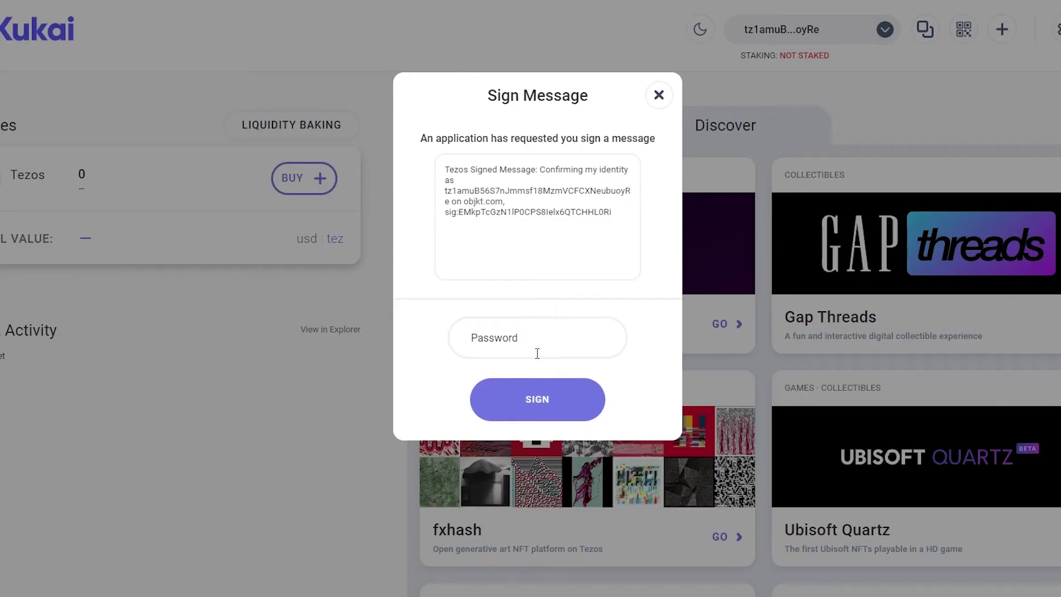
Step: Sign objkt.com's login message with the wallet password, then open the profile menu
click(537, 353)
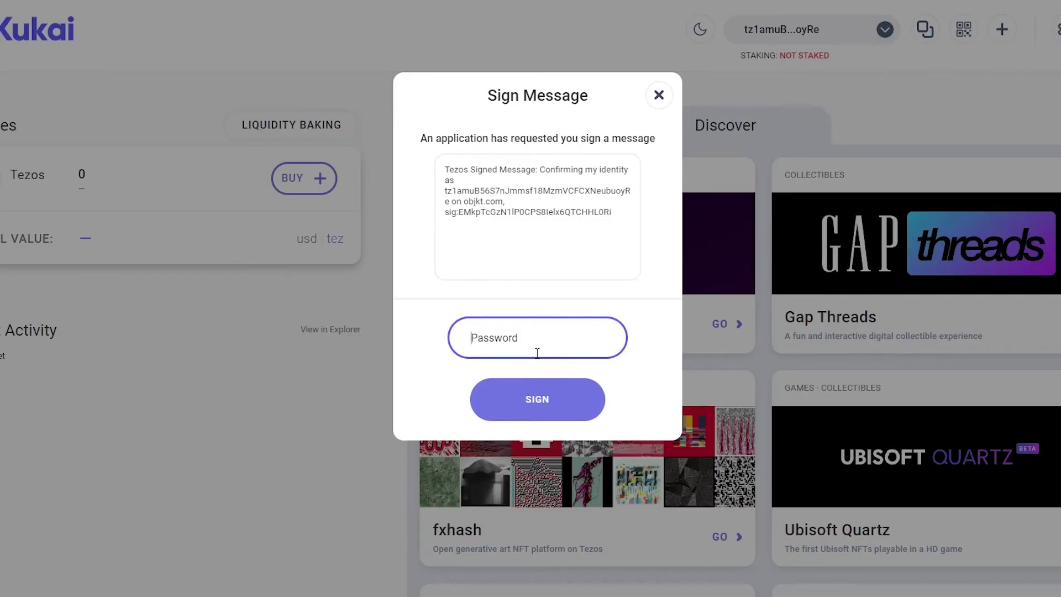
text(••••••••••••)
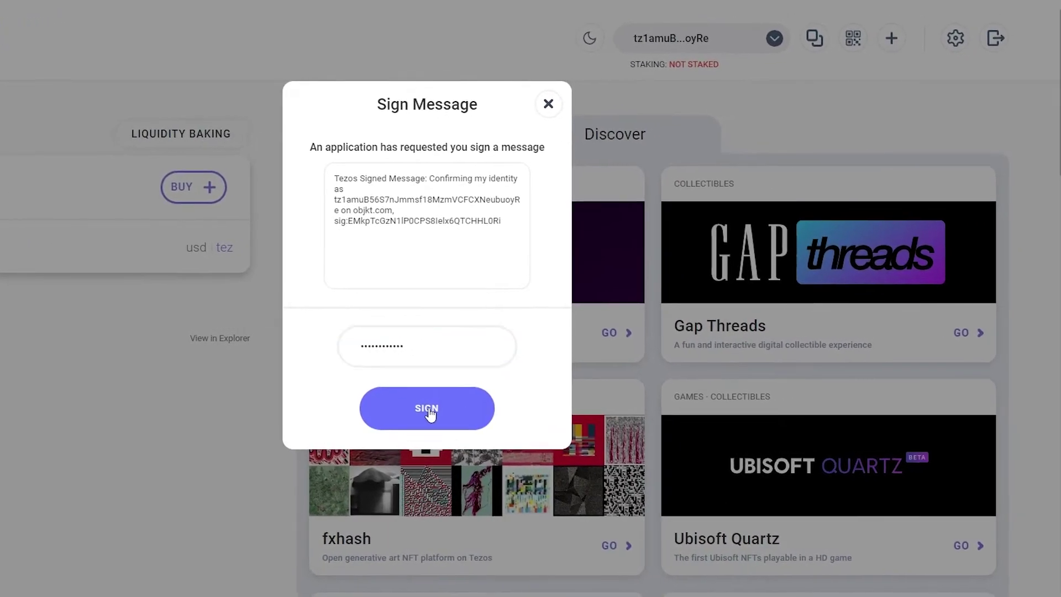
click(430, 410)
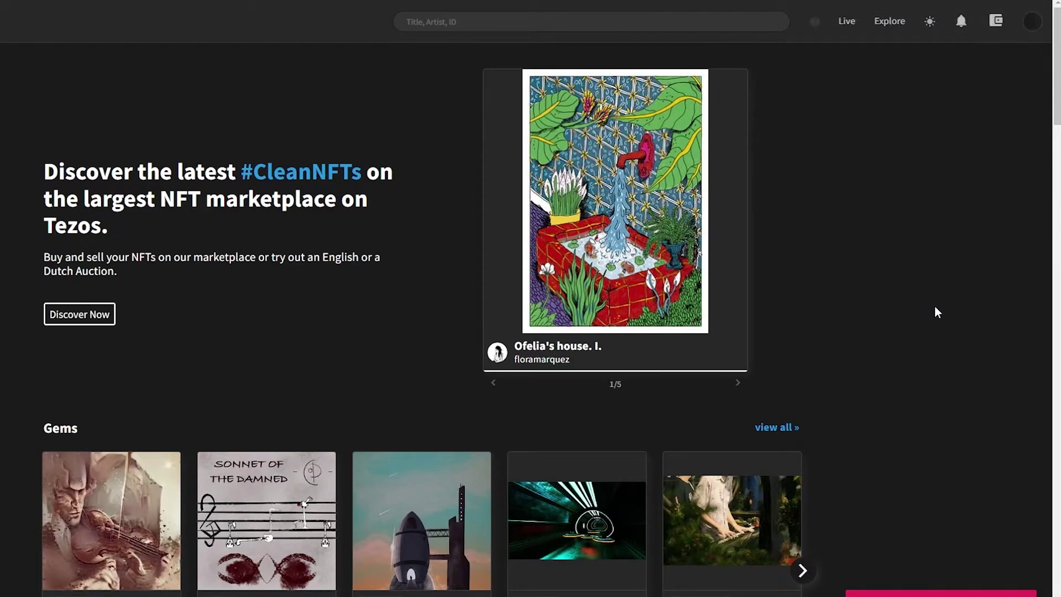
click(1031, 22)
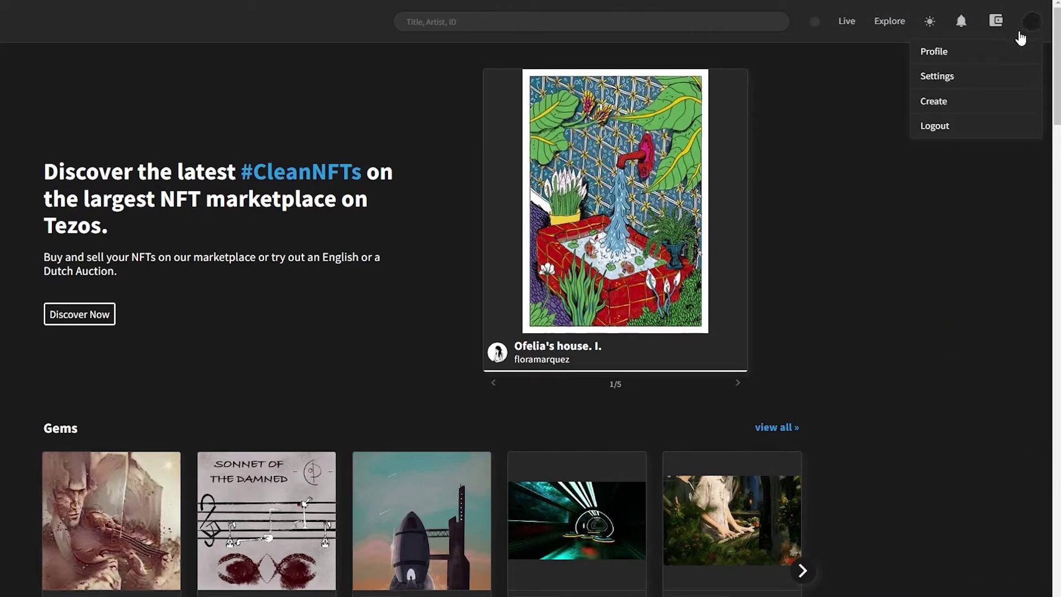
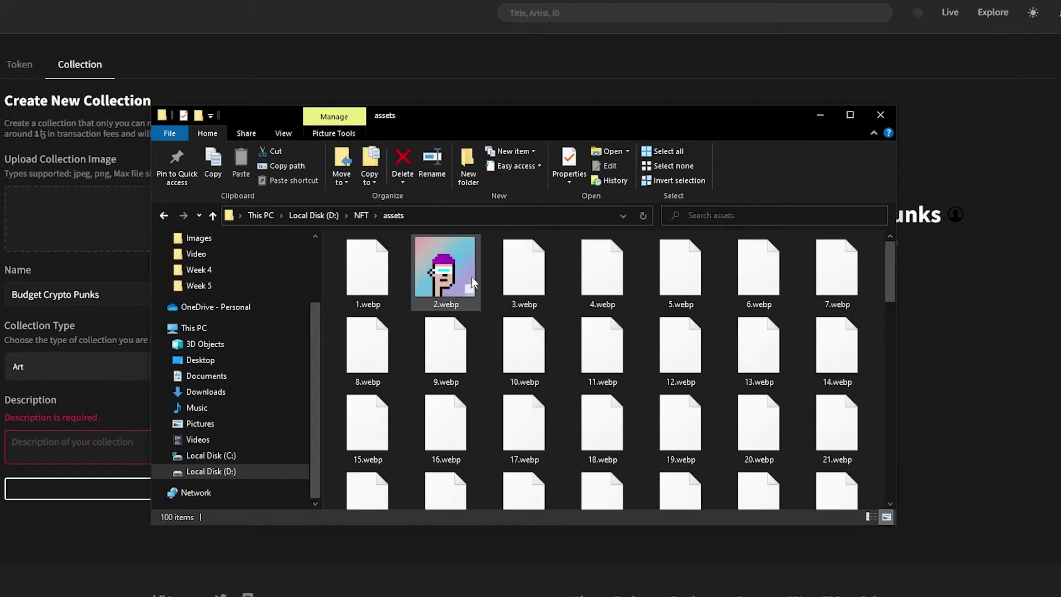
Step: Scroll up and down through the 100 webp punk images in the assets folder
scroll(529, 330, up, 5)
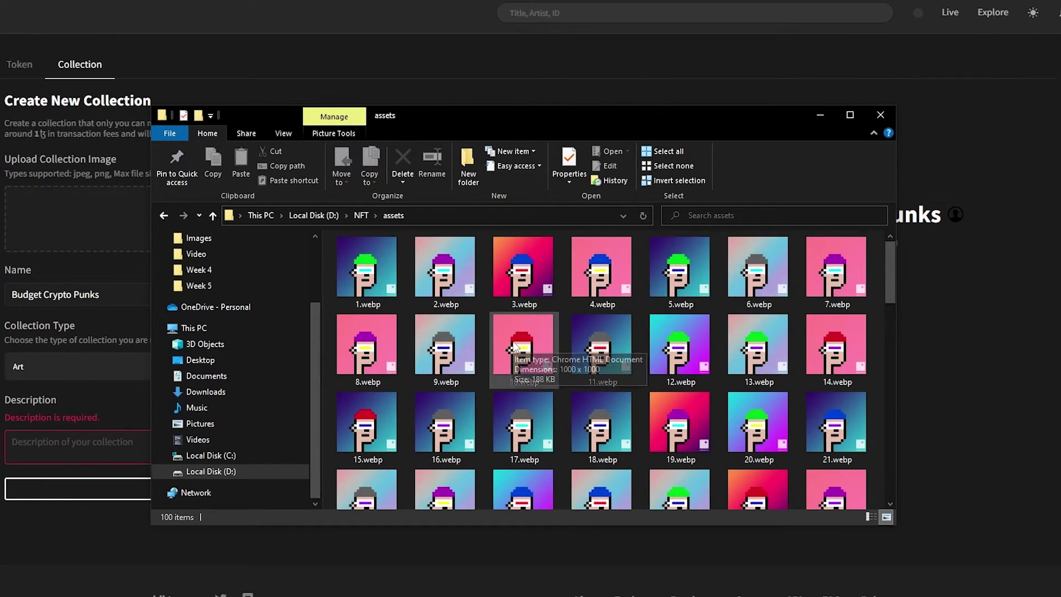
scroll(652, 392, down, 10)
scroll(650, 390, up, 10)
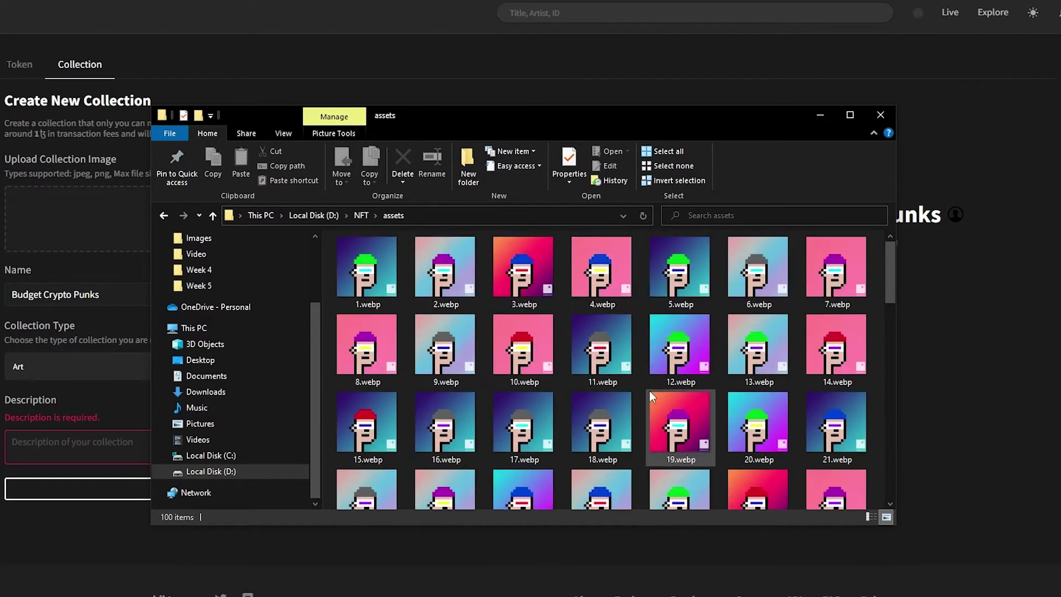
scroll(628, 315, down, 10)
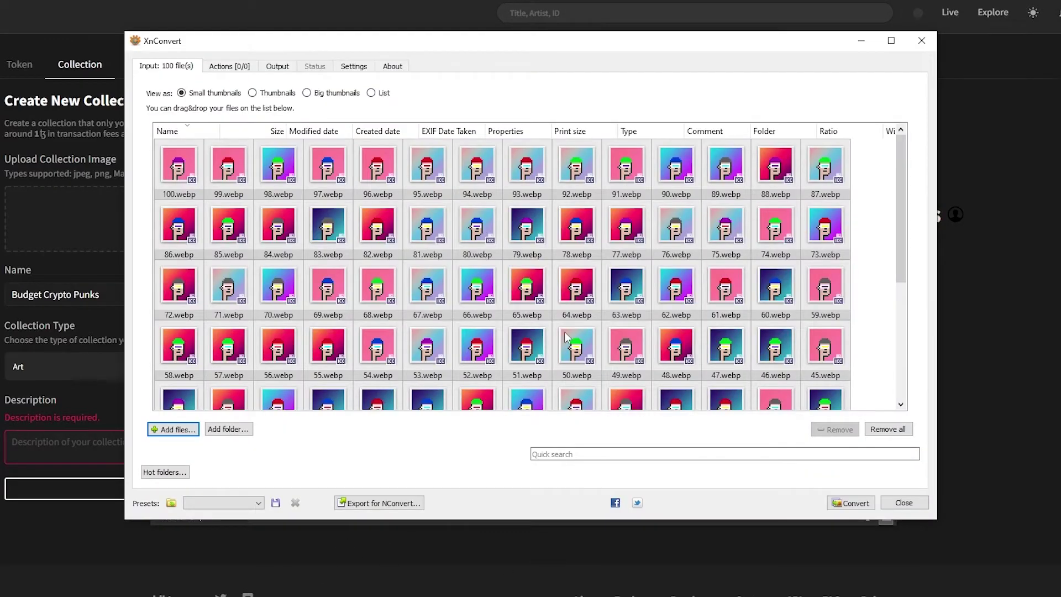
scroll(565, 332, down, 5)
scroll(565, 332, up, 5)
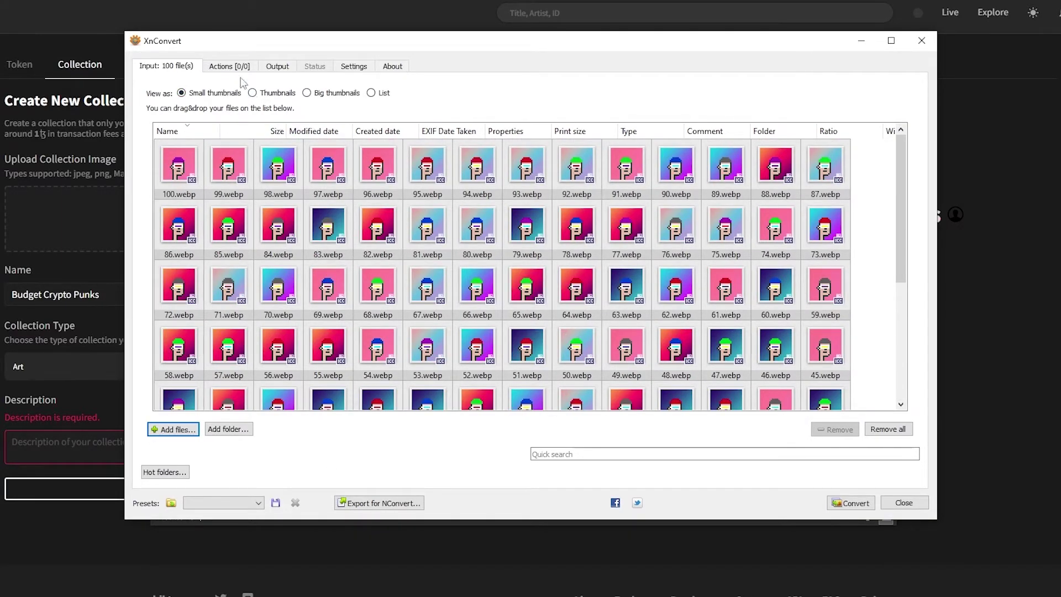
Step: Set XnConvert's output format to PNG
click(231, 71)
click(278, 66)
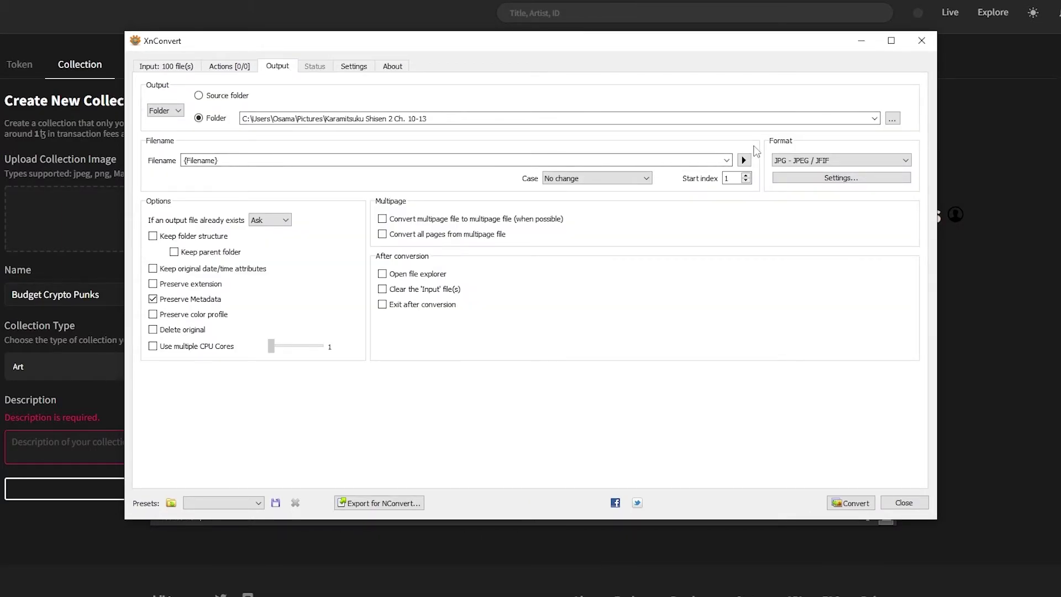
click(862, 162)
scroll(815, 332, down, 10)
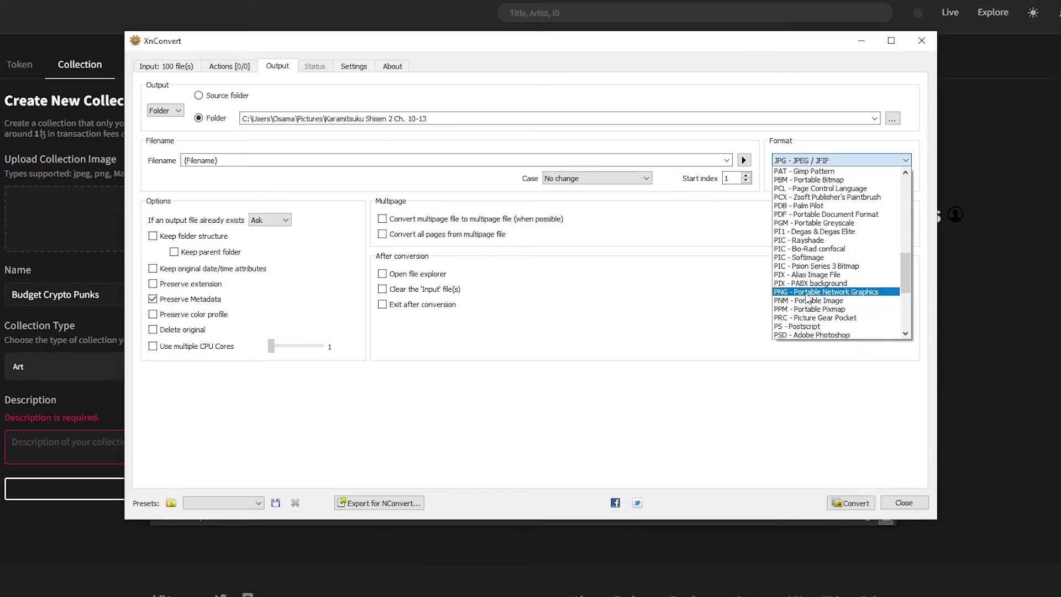
click(808, 293)
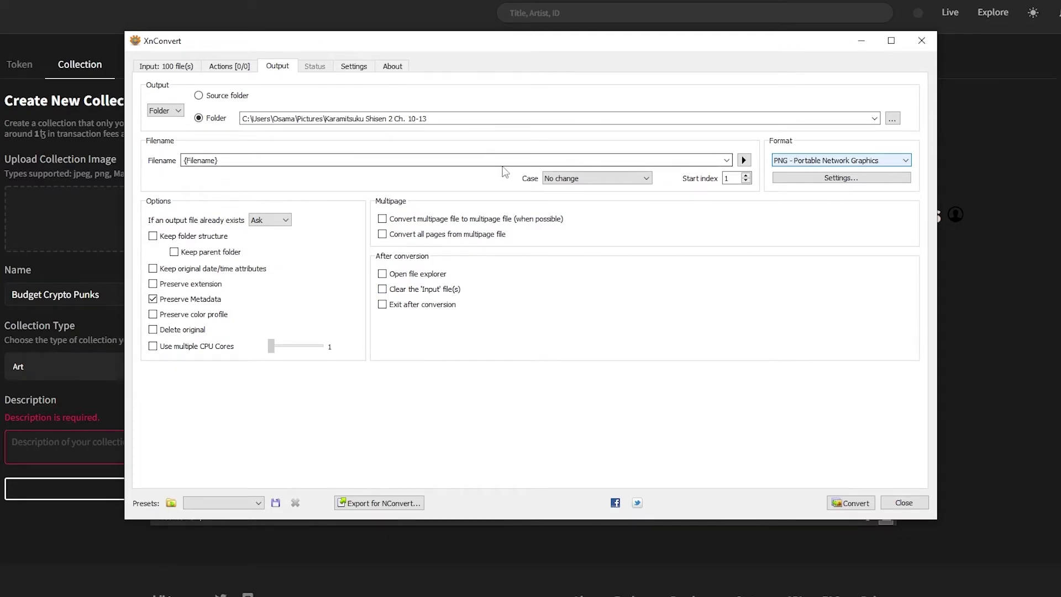
Step: Create a new folder named 'Converted' inside D:\NFT\assets
click(893, 118)
click(193, 320)
double_click(361, 172)
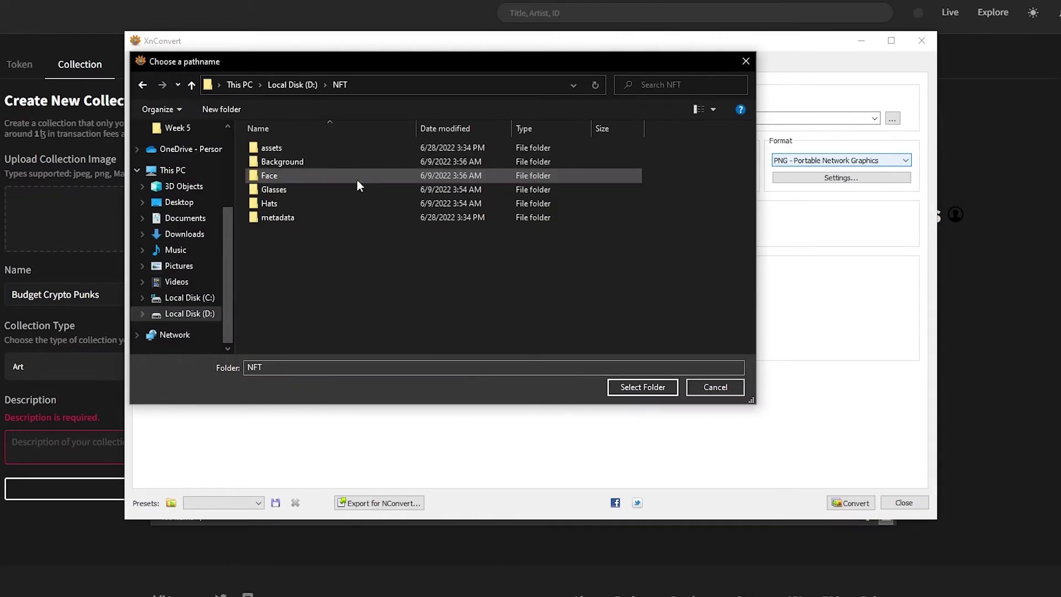
double_click(347, 148)
right_click(351, 233)
mouse_move(408, 374)
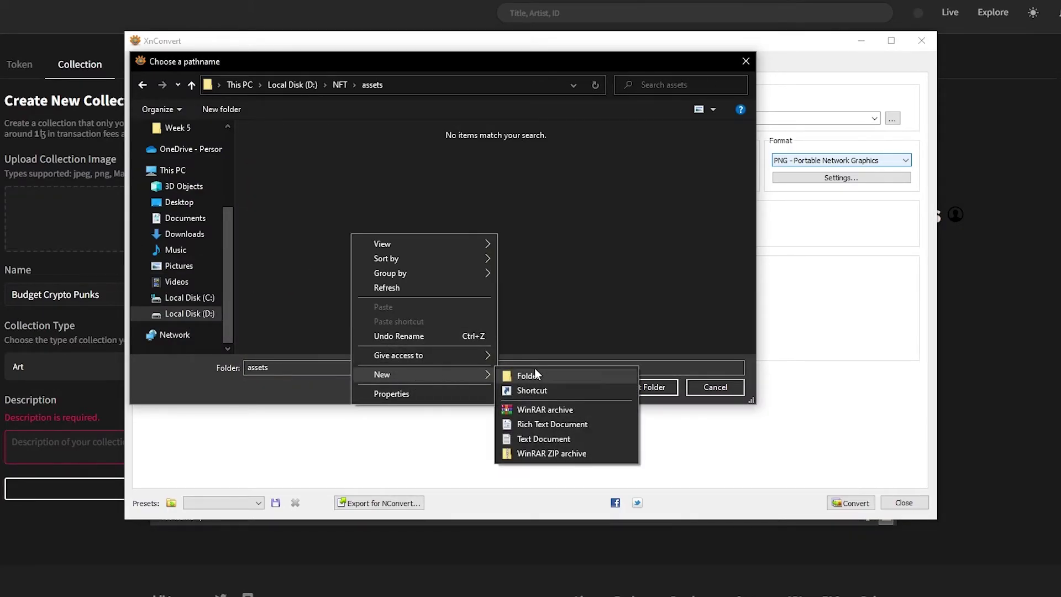
click(535, 369)
text(Converted)
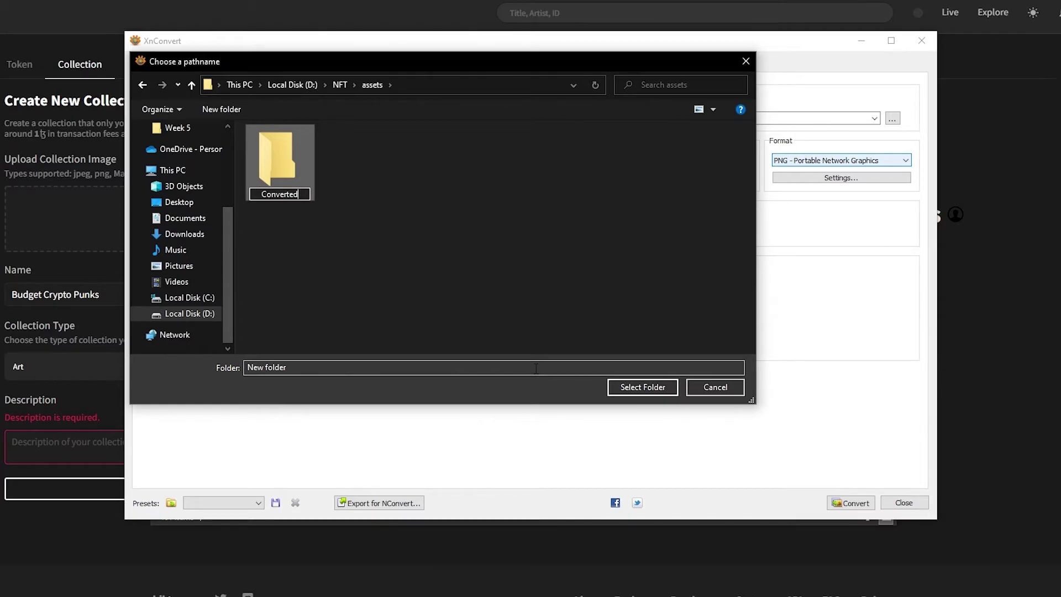
click(655, 388)
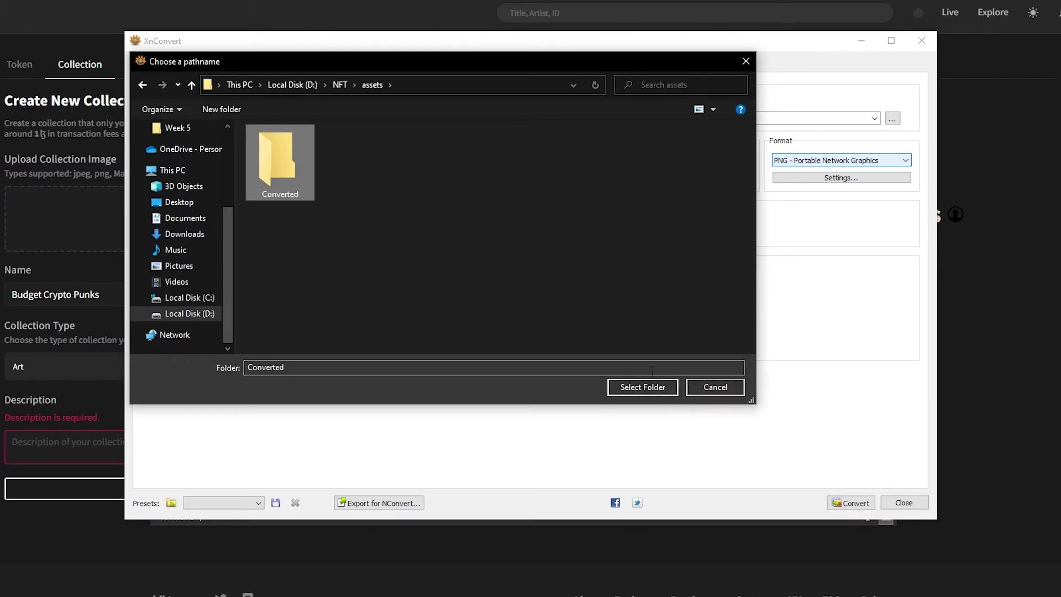
Step: Use Converted as the output folder, convert all 100 images to PNG, and close XnConvert
click(634, 388)
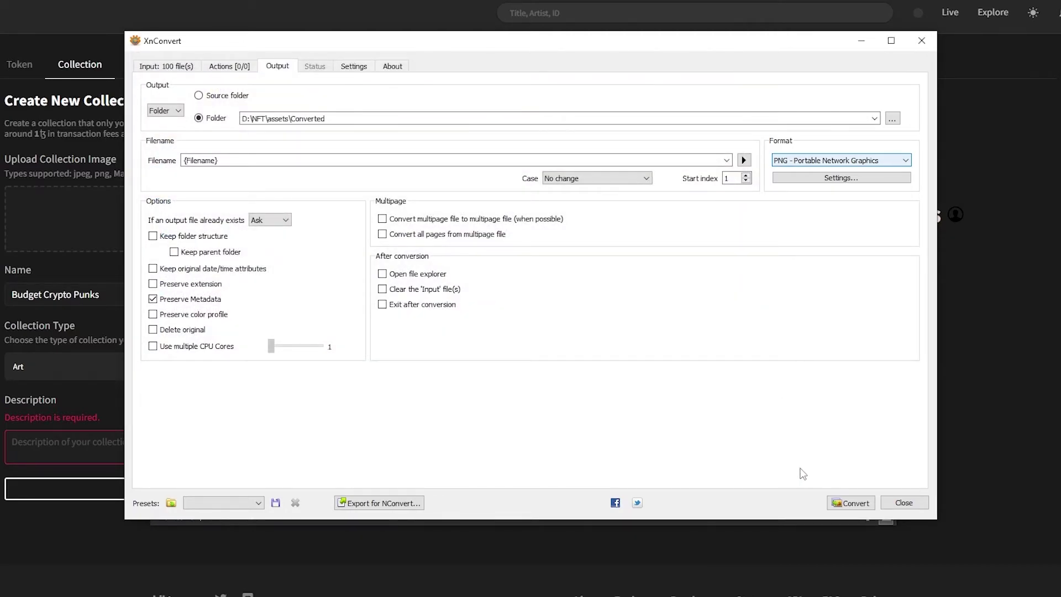
click(859, 503)
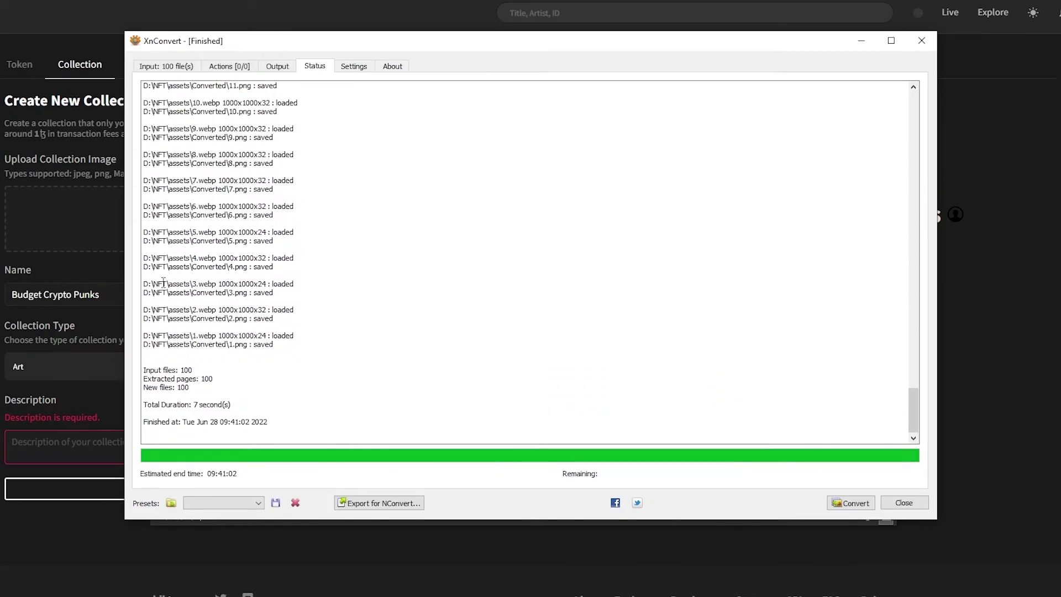
click(903, 503)
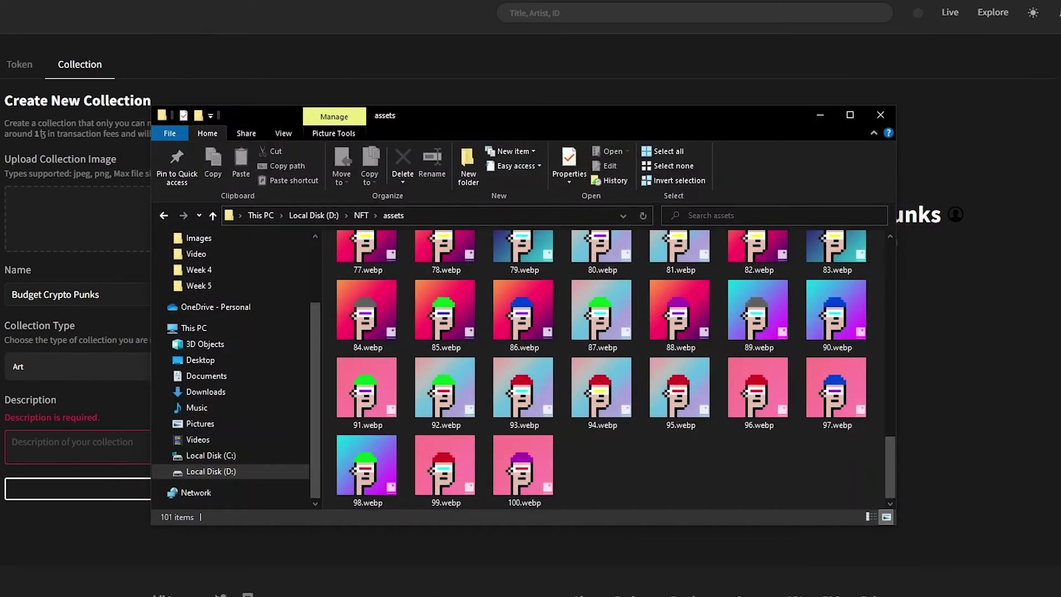
Step: Verify the 100 PNGs and 1.png in Converted, close Explorer, and open the collection image picker
scroll(445, 310, up, 10)
double_click(383, 281)
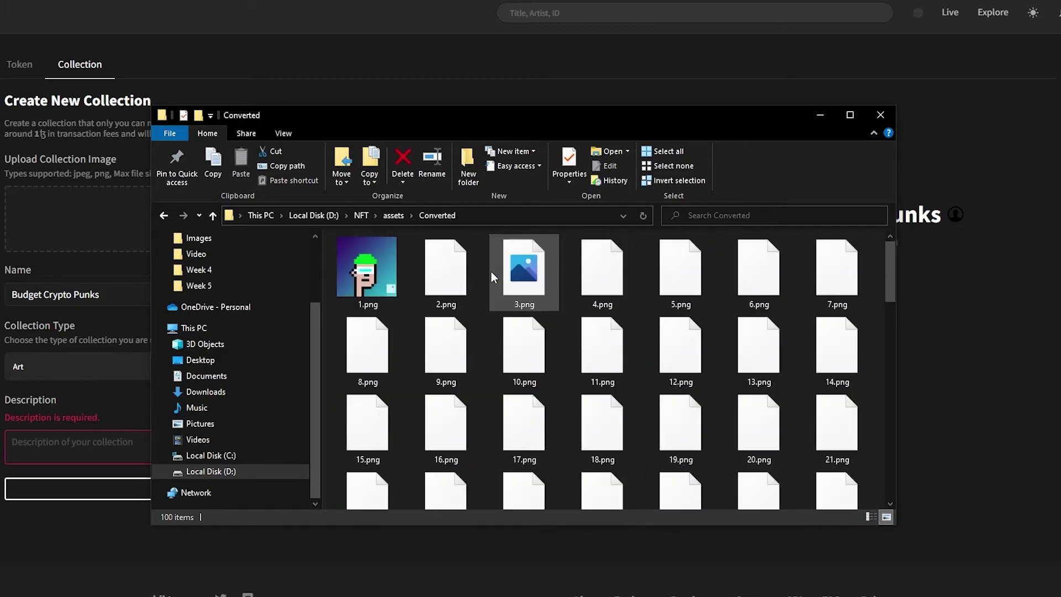
scroll(513, 300, down, 12)
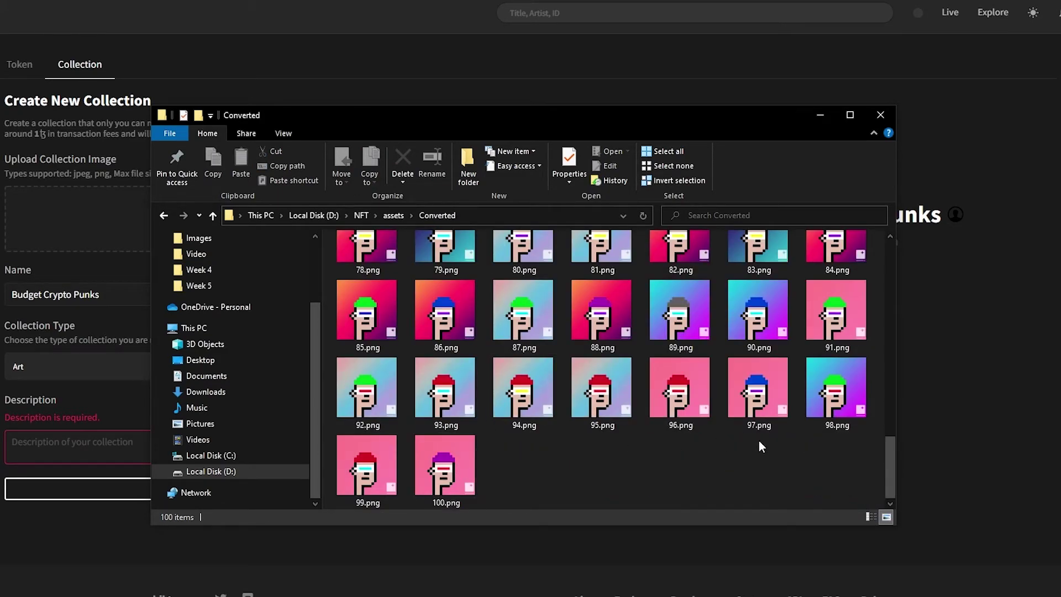
scroll(462, 475, up, 12)
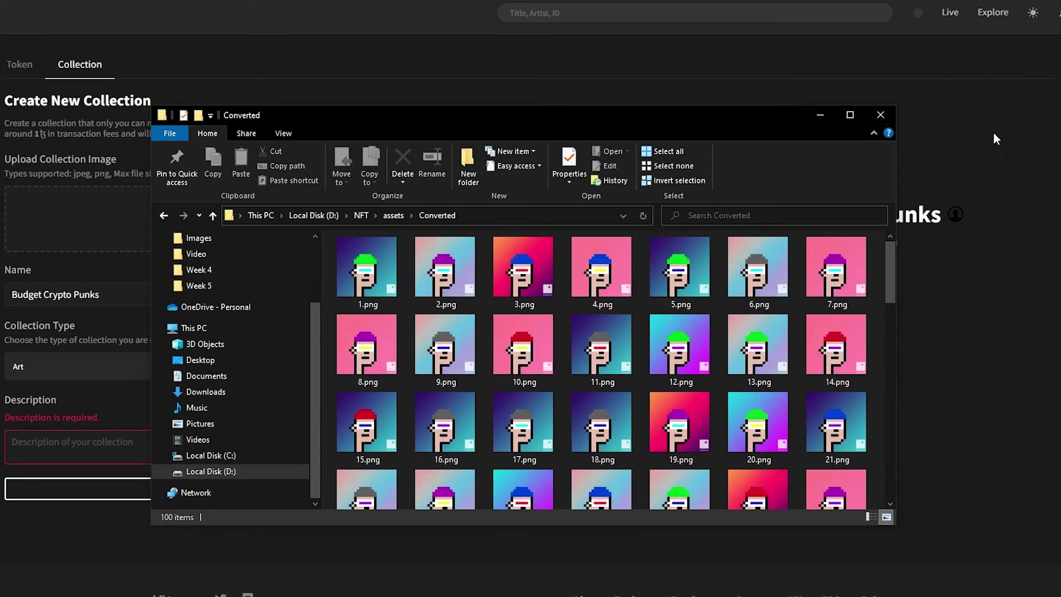
click(382, 285)
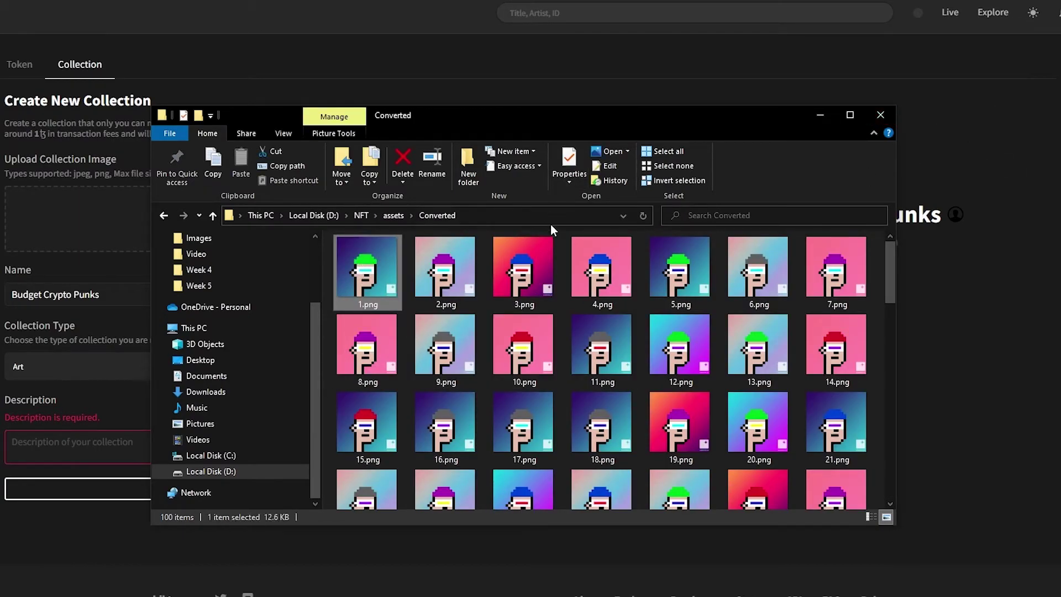
click(880, 114)
click(314, 210)
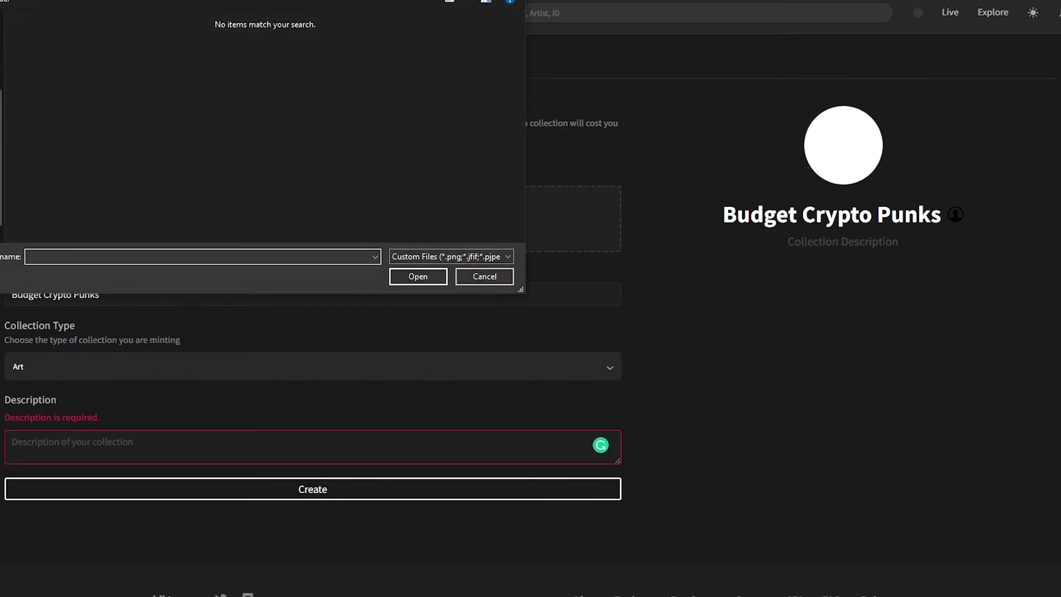
Step: Upload 1.png from D:\NFT\assets\Converted as the collection logo
double_click(61, 68)
double_click(54, 36)
double_click(55, 36)
click(56, 69)
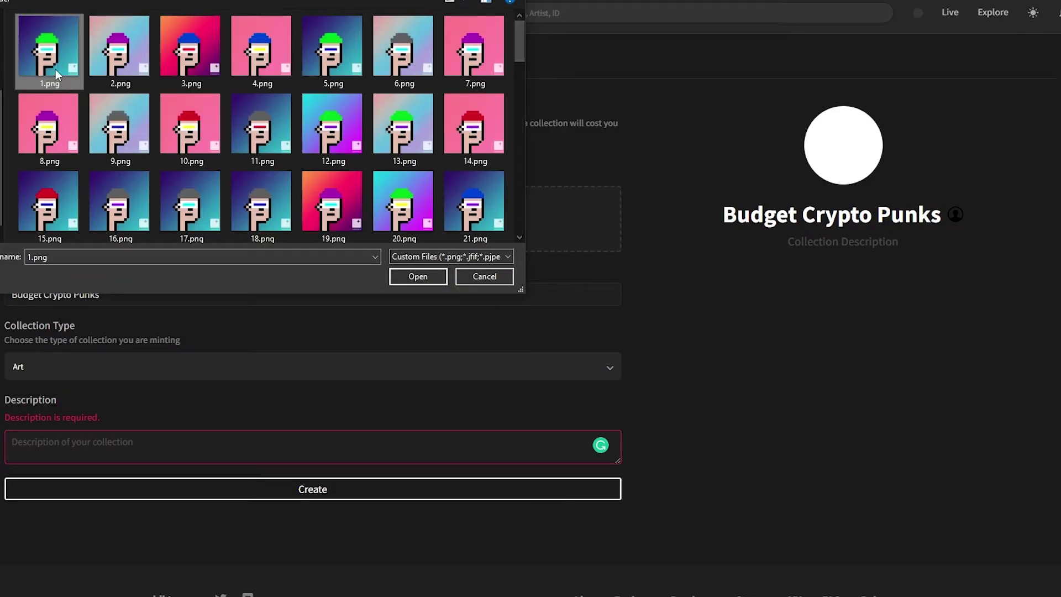
drag(56, 61, 427, 237)
click(418, 276)
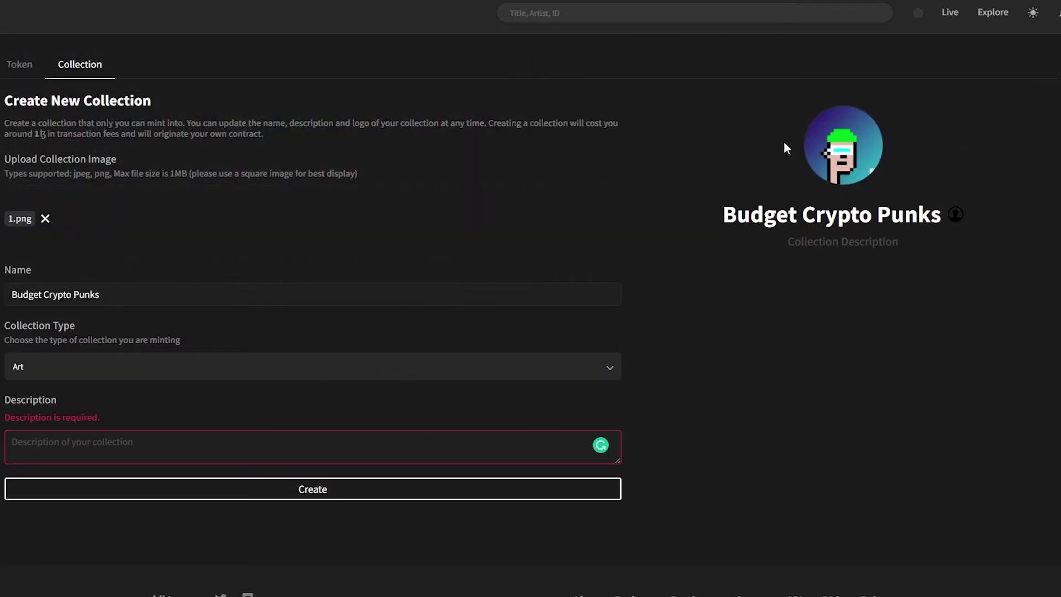
Step: Enter the description 'It's budget Crypro punks' and submit the collection for creation
click(106, 434)
text(It's)
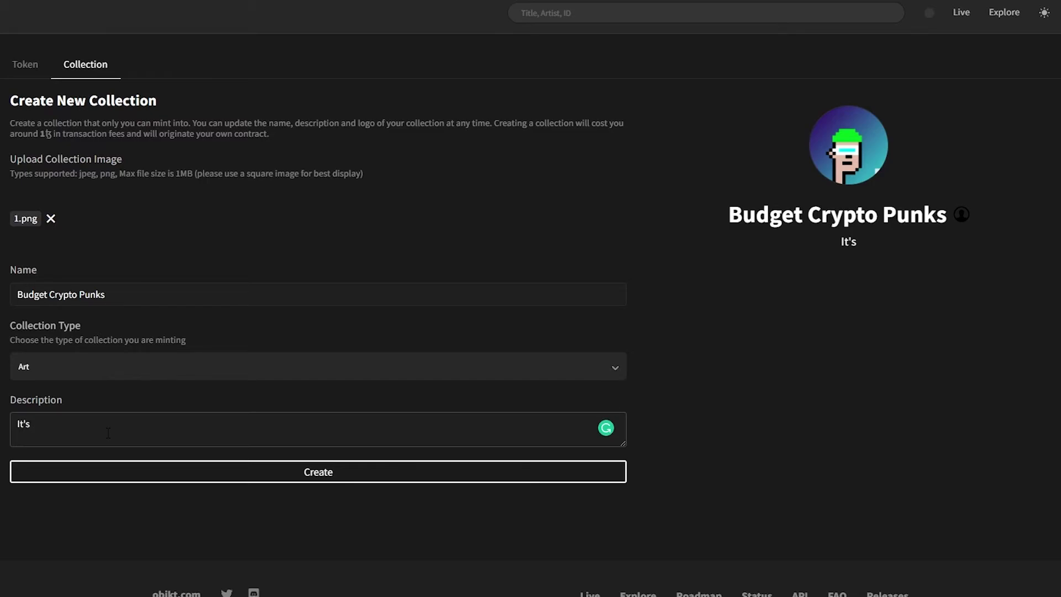
text(budget Crypro punks)
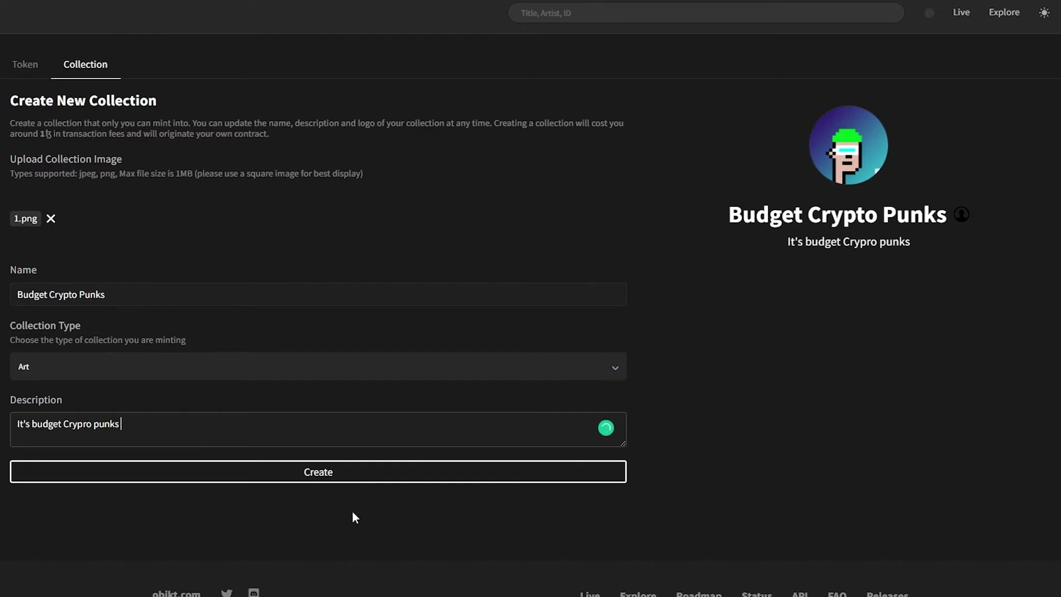
click(340, 474)
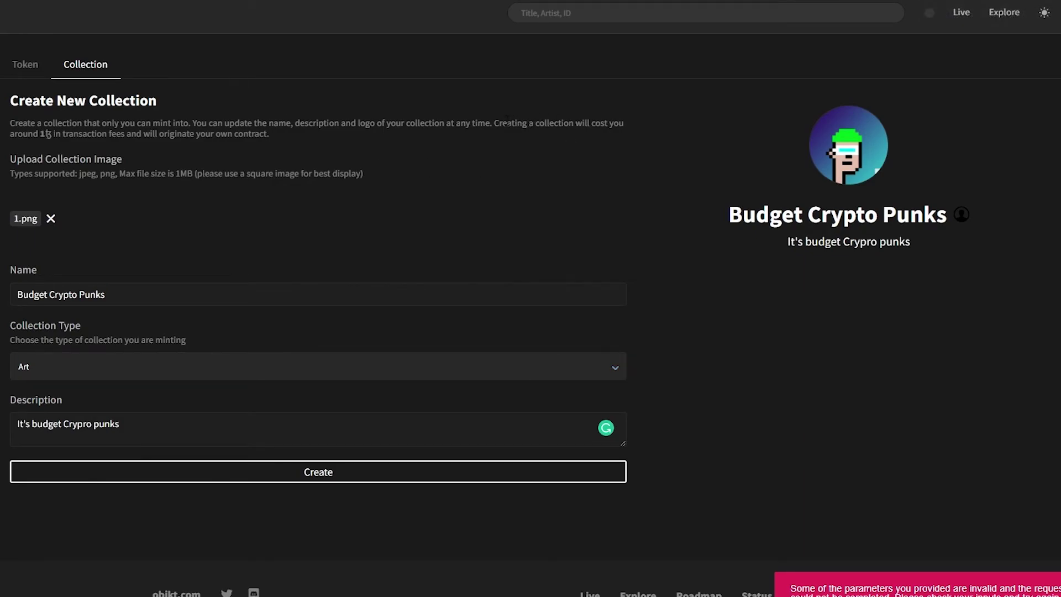
drag(489, 123, 53, 137)
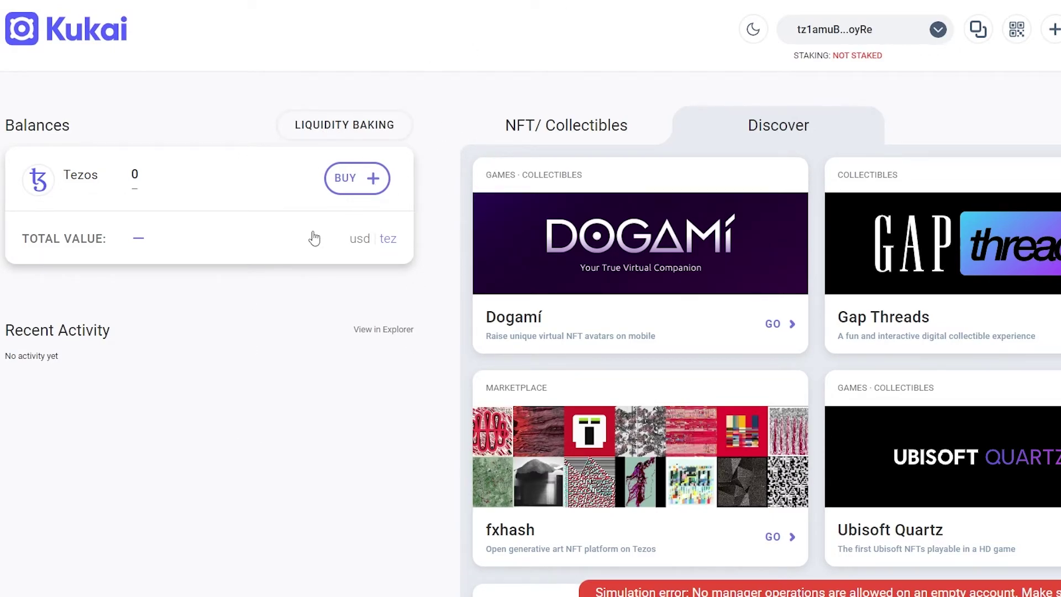
Step: View Kukai's Buy and Staking pages for the empty wallet, then return to the dashboard
click(358, 191)
click(854, 57)
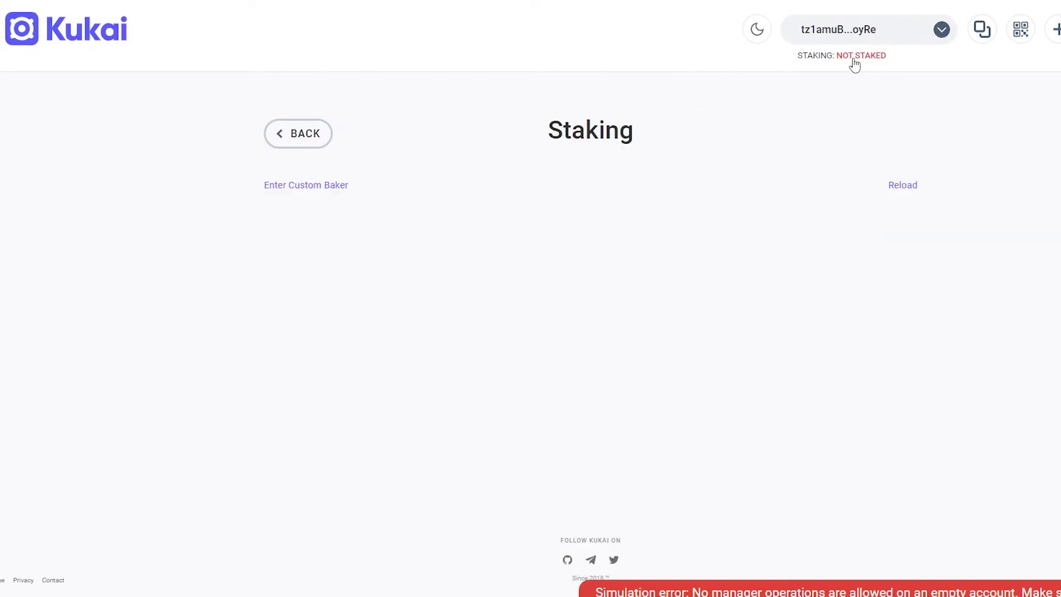
click(316, 145)
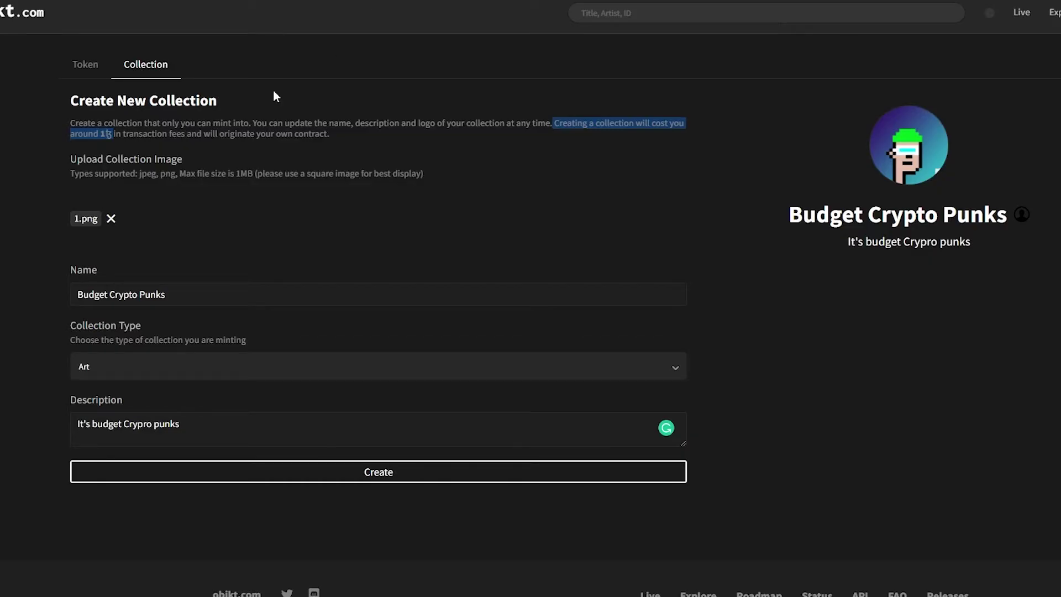
Step: Switch from the Token form to a new Collection form
click(267, 193)
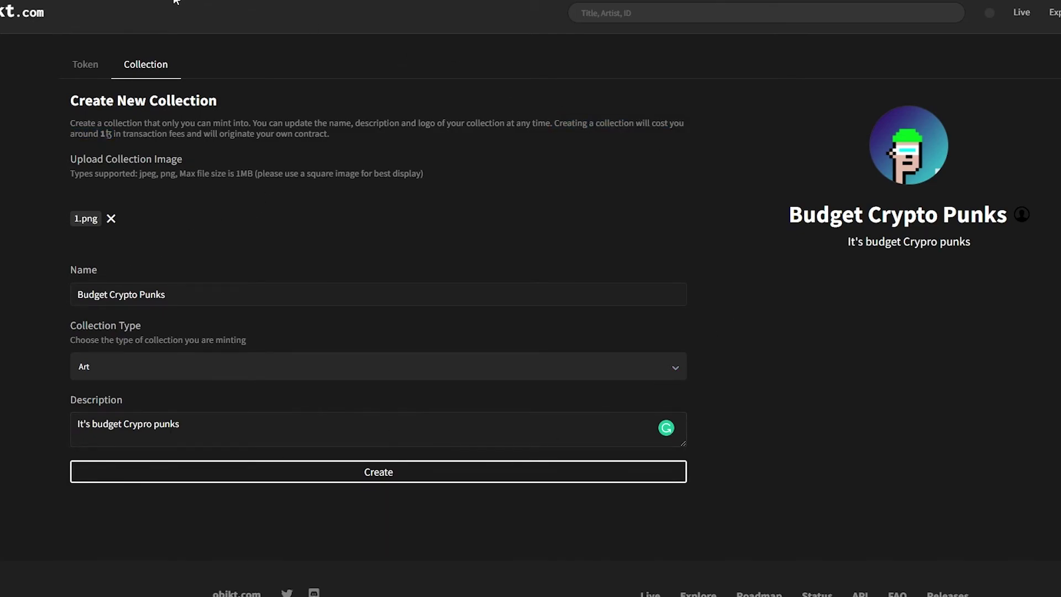
click(70, 73)
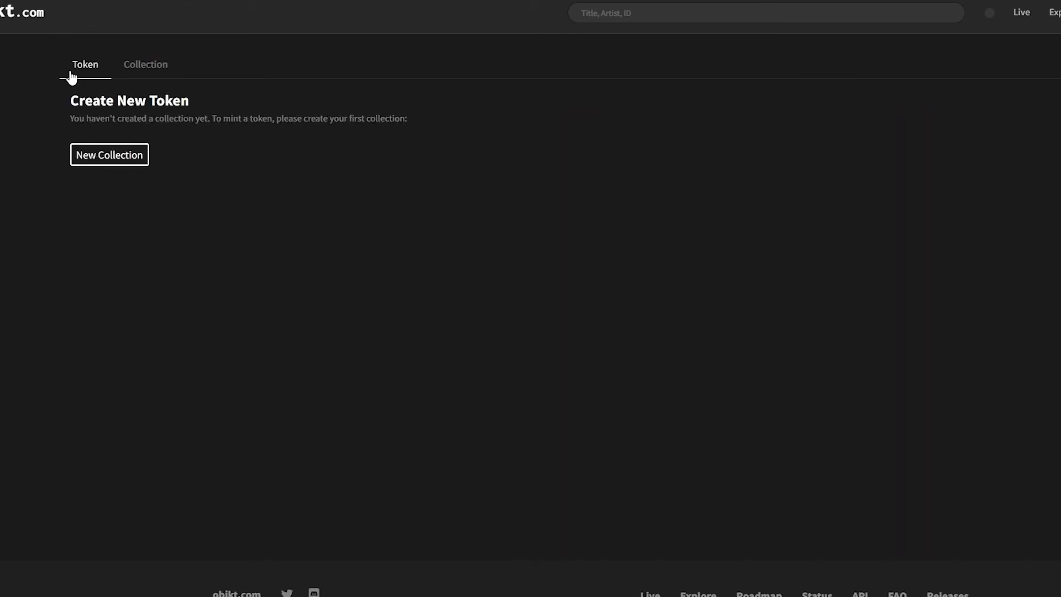
click(84, 157)
click(159, 69)
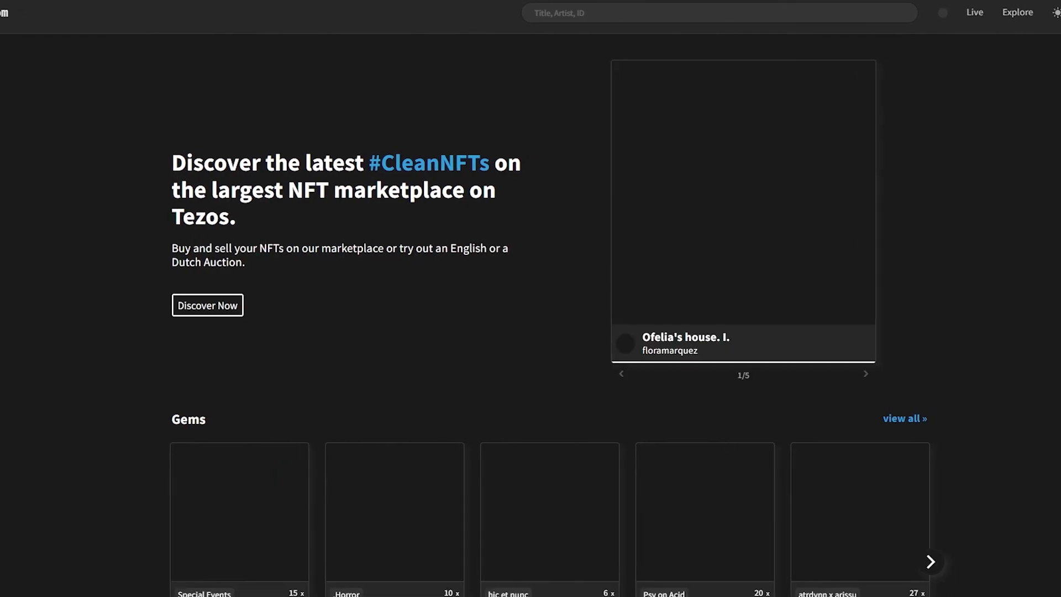
Step: Browse the homepage, then reach the Create page's Collection form through the account menu
scroll(530, 298, down, 2)
scroll(531, 298, down, 10)
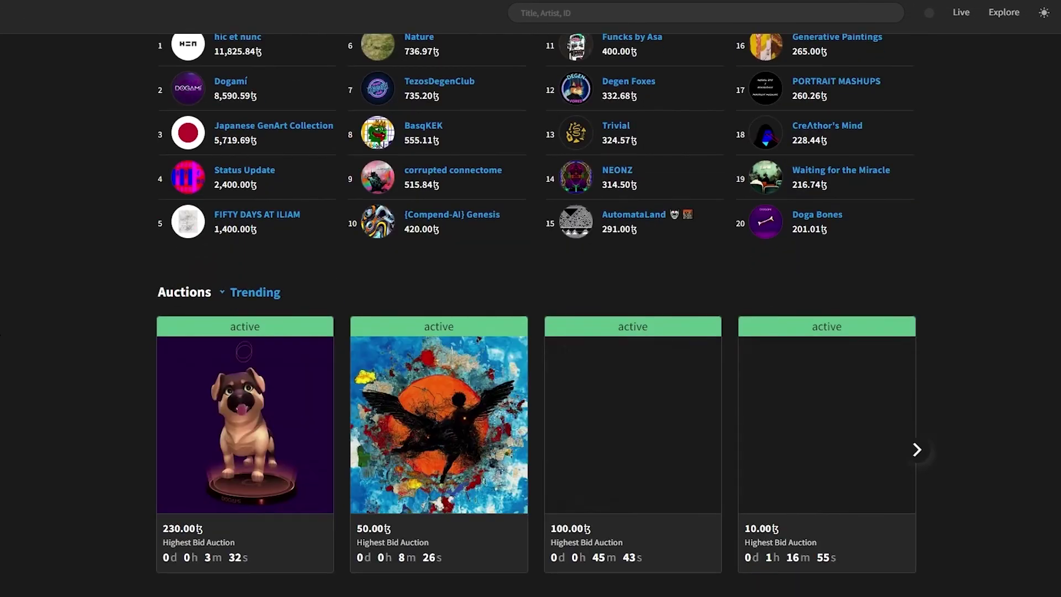
scroll(530, 298, down, 5)
scroll(531, 299, up, 12)
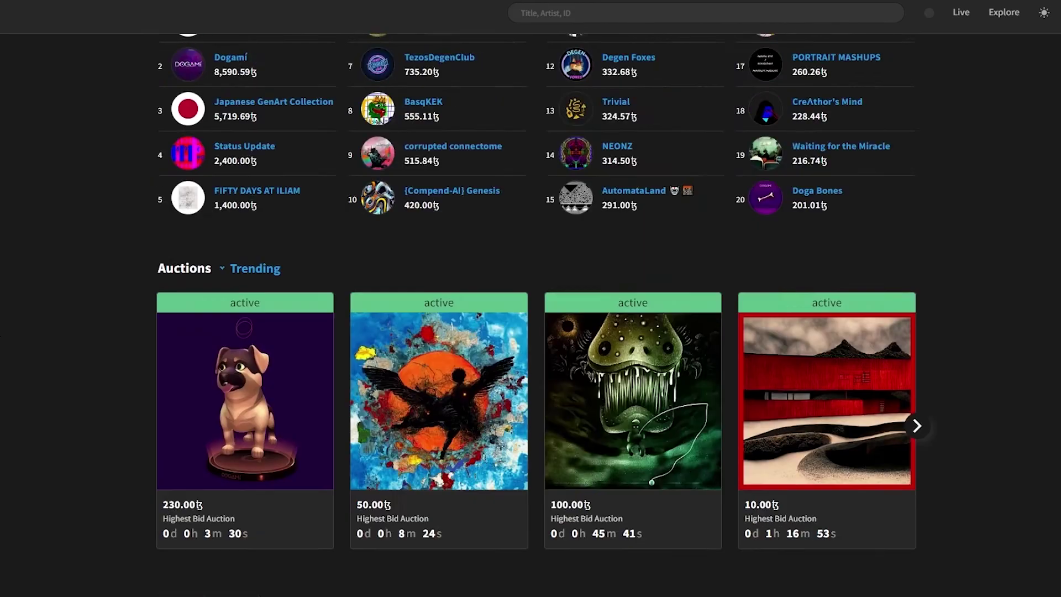
scroll(531, 299, up, 3)
scroll(531, 298, down, 5)
scroll(531, 298, up, 5)
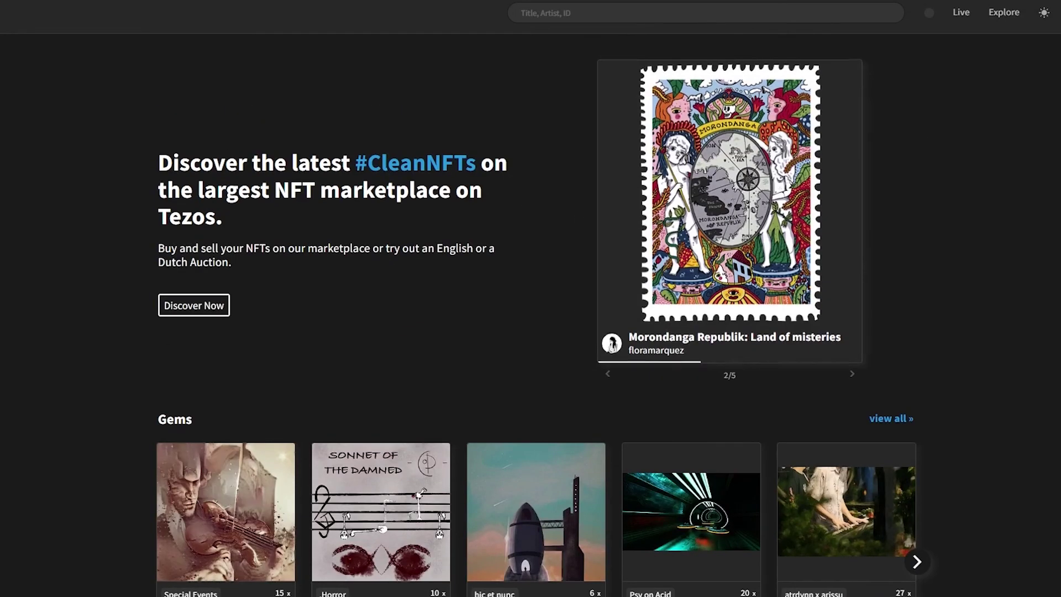
click(1057, 12)
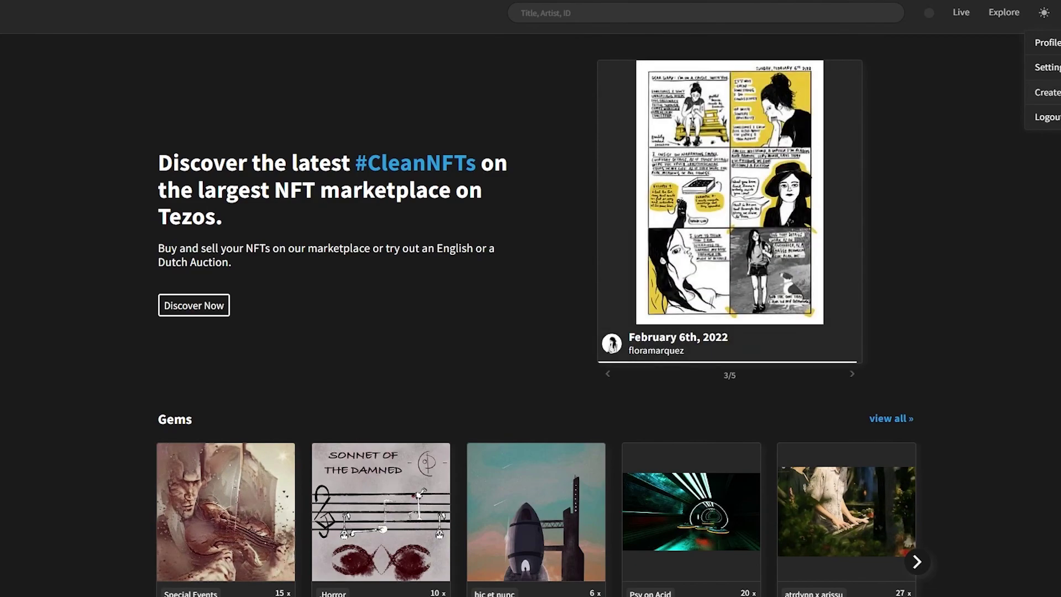
click(1047, 92)
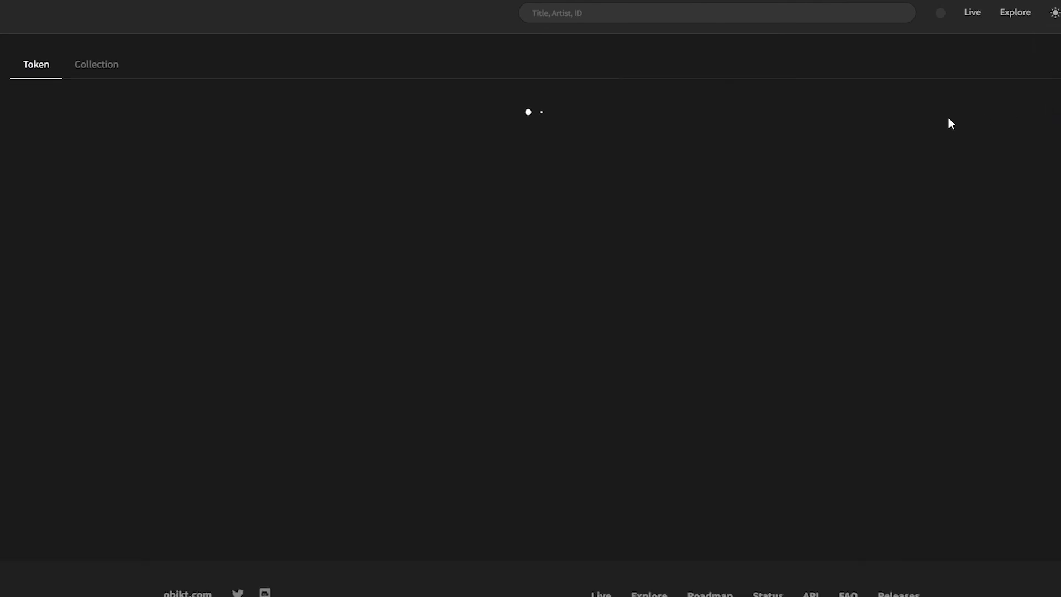
click(87, 69)
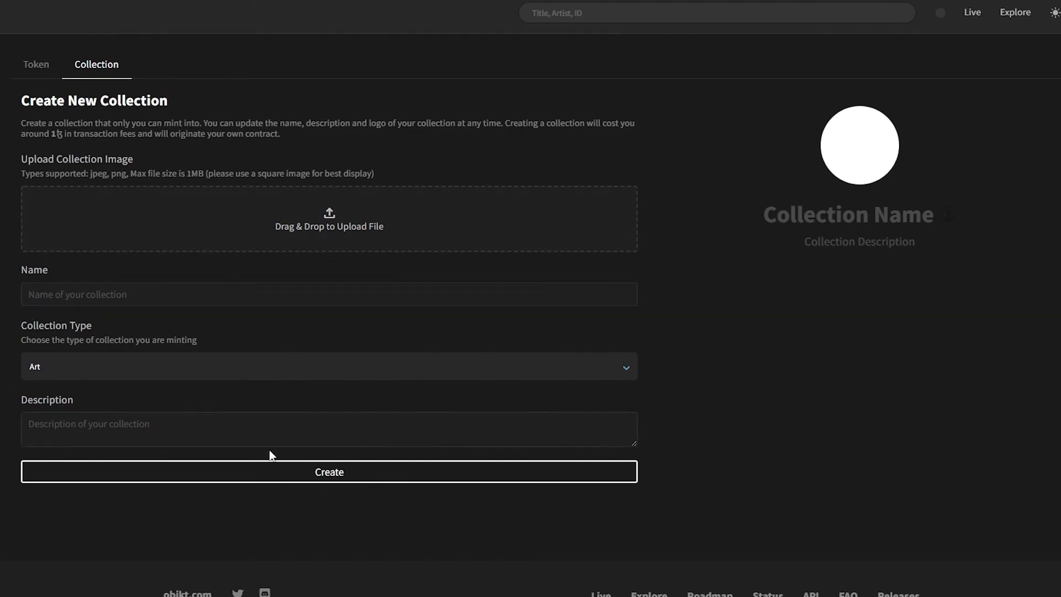
Step: Open the collection image picker and cancel it without choosing a file
click(281, 235)
scroll(328, 121, down, 5)
scroll(230, 141, up, 10)
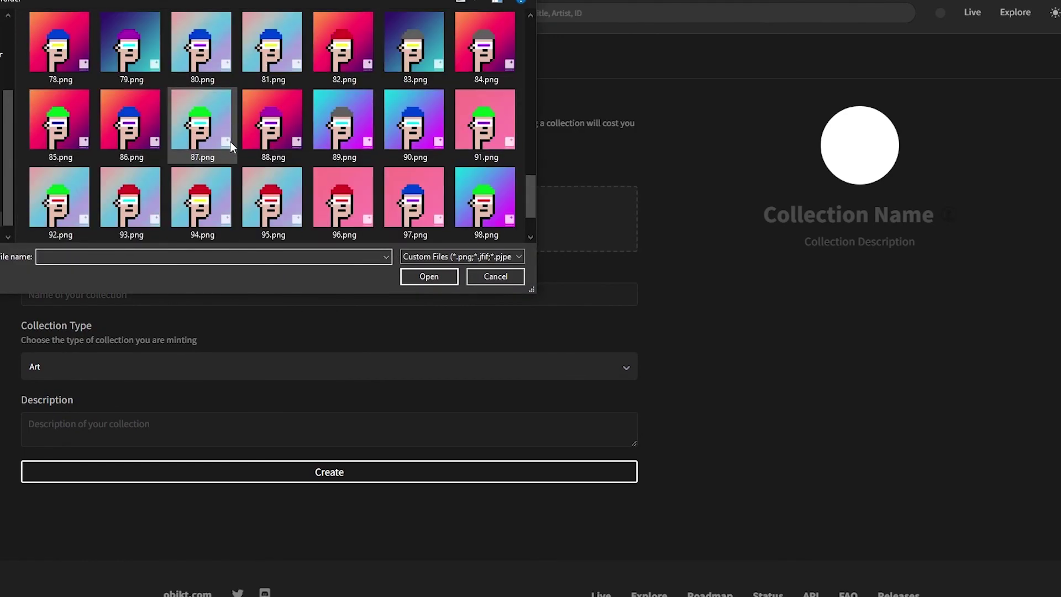
click(504, 278)
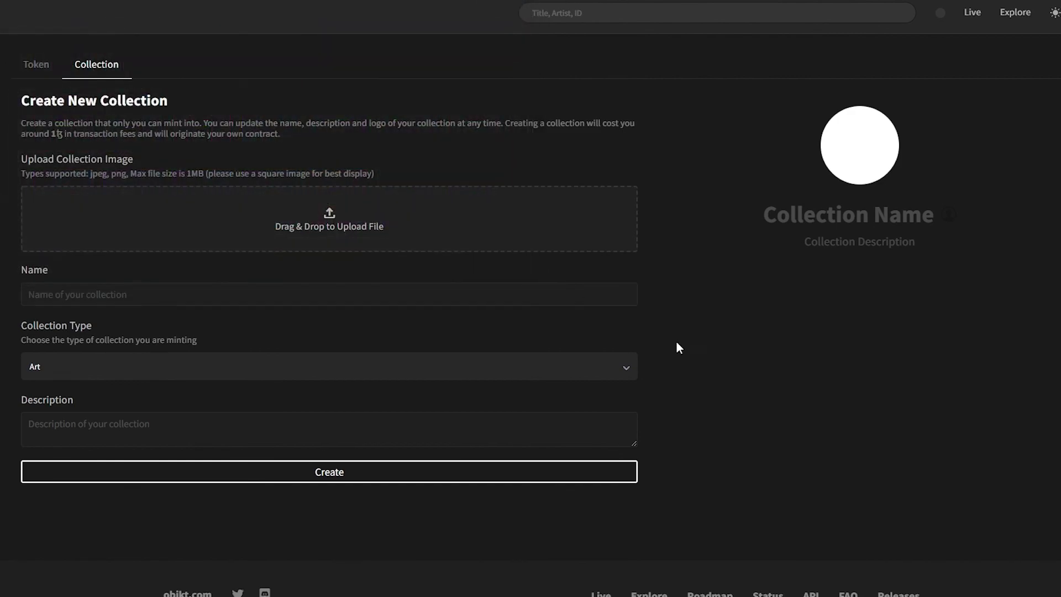